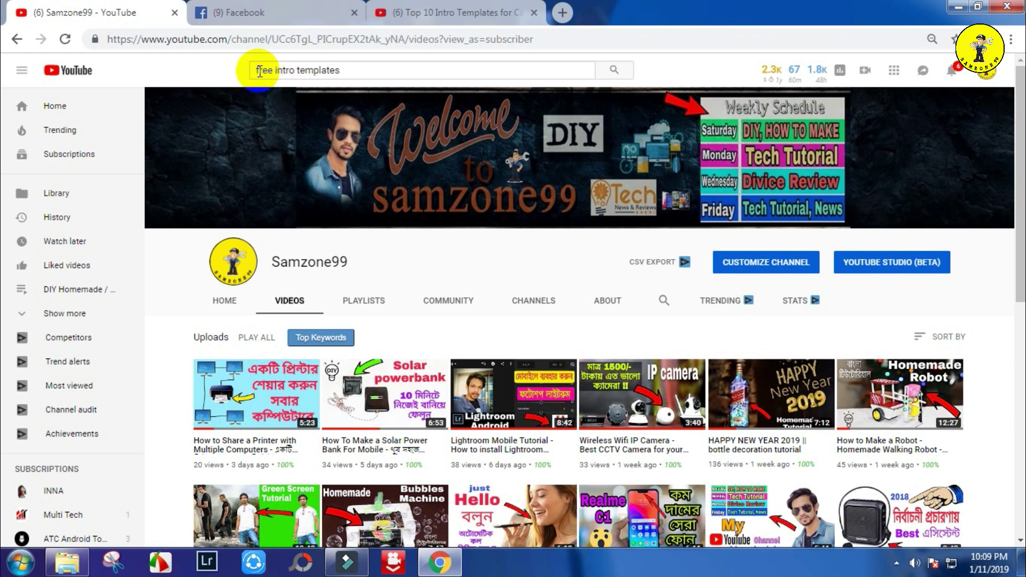
Search YouTube for free intro templates and scroll through the intro template video results.
drag(257, 70, 340, 70)
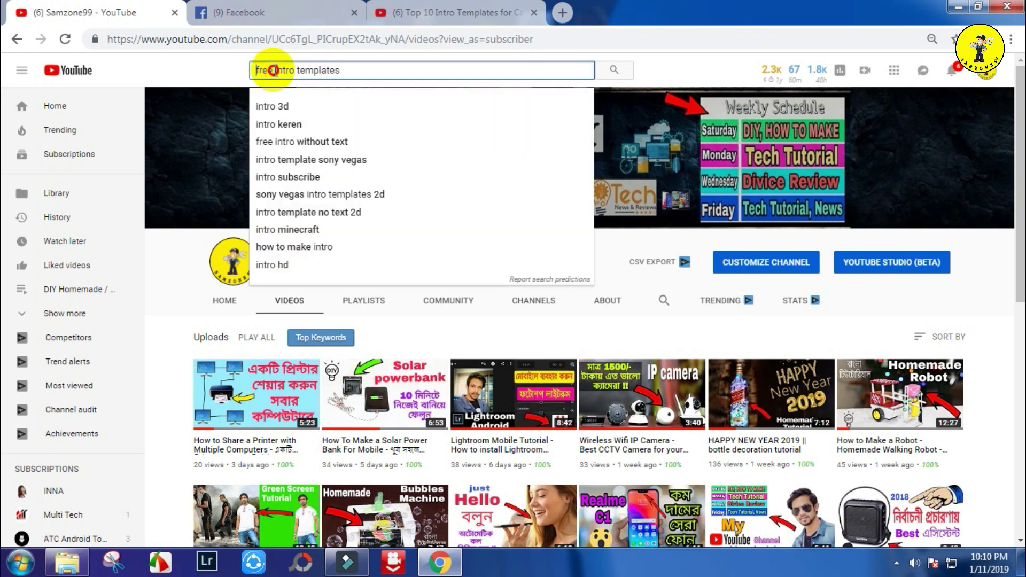
click(615, 72)
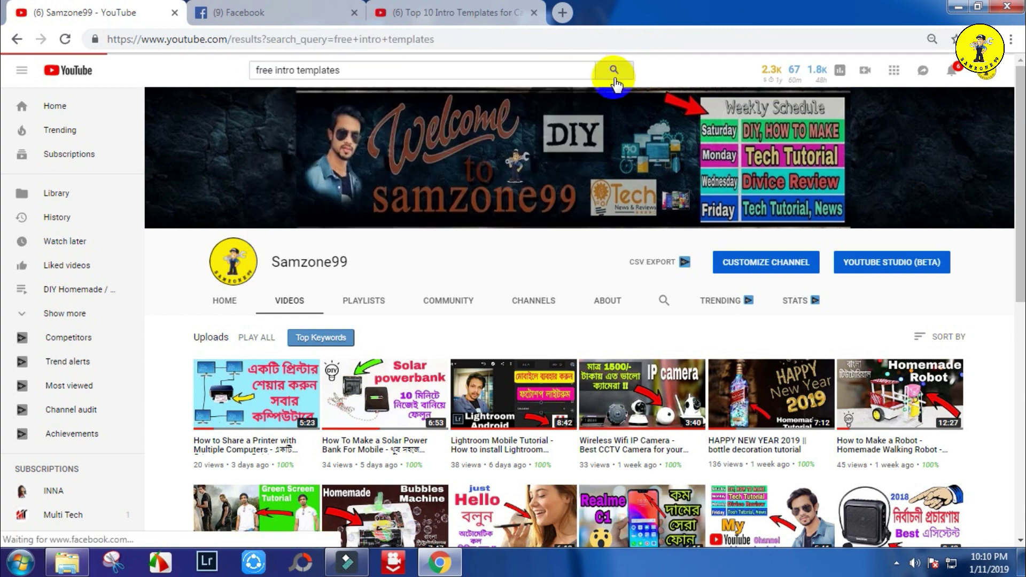
scroll(384, 258, down, 3)
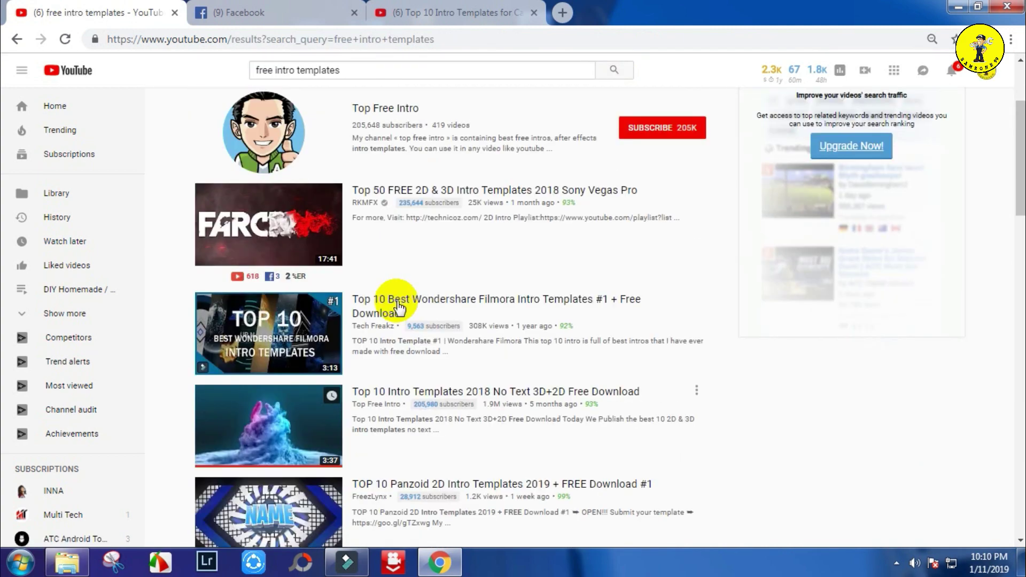
scroll(310, 284, down, 4)
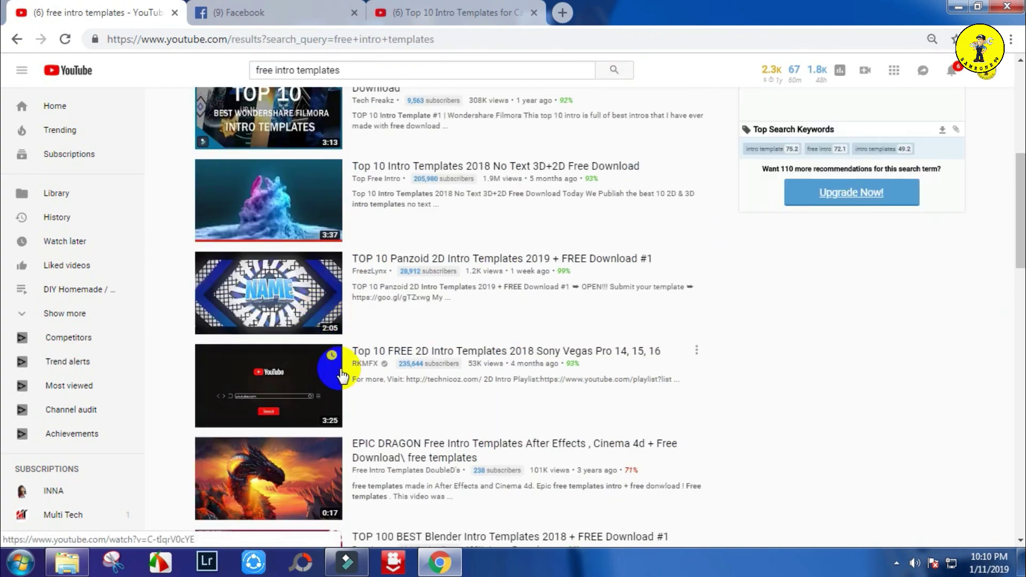
scroll(337, 368, down, 7)
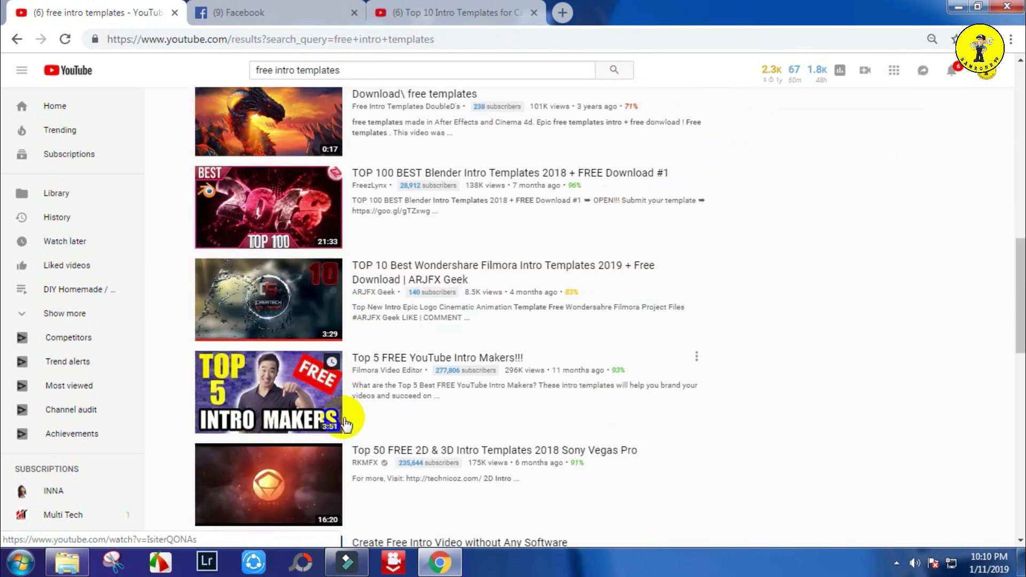
scroll(344, 411, up, 3)
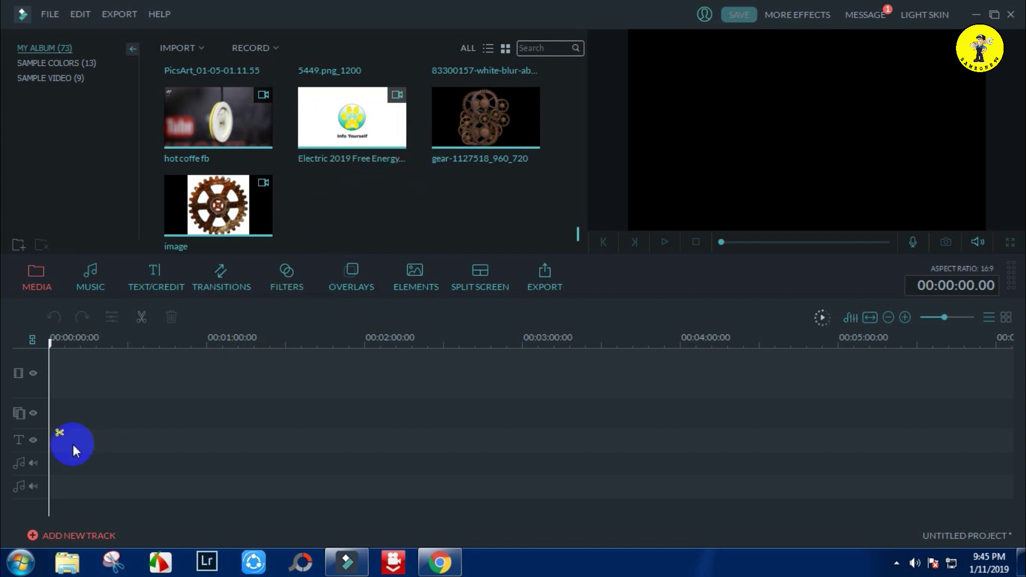
Import the Top 10 Intro Templates MP4 from the Documents library into Filmora's media album.
click(68, 562)
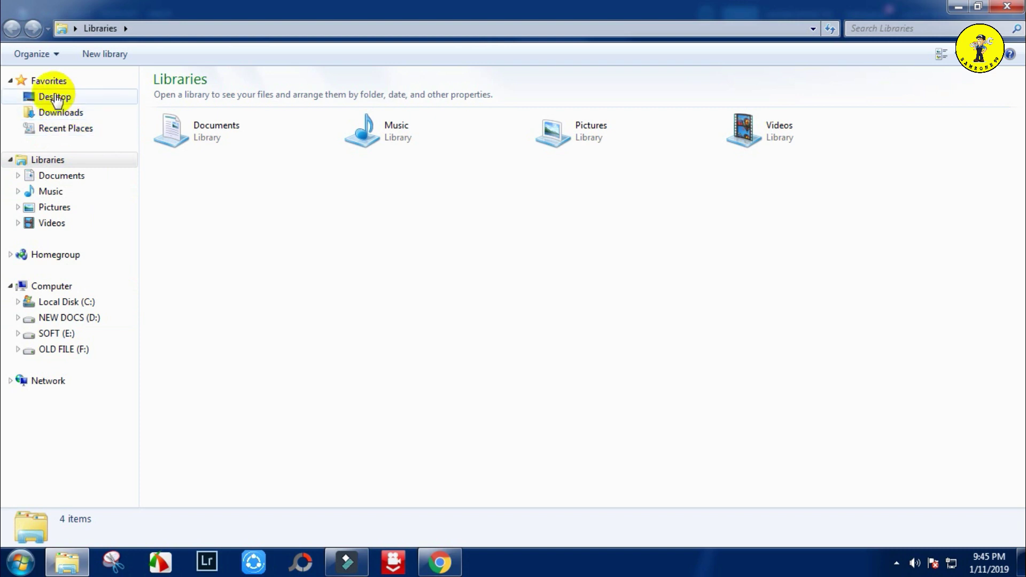
click(63, 178)
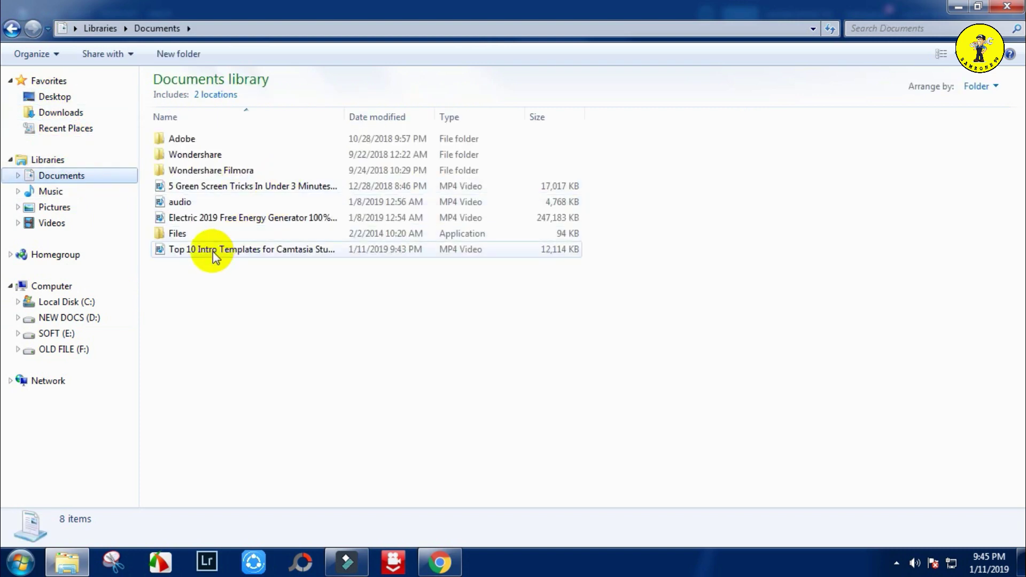
drag(228, 251, 352, 565)
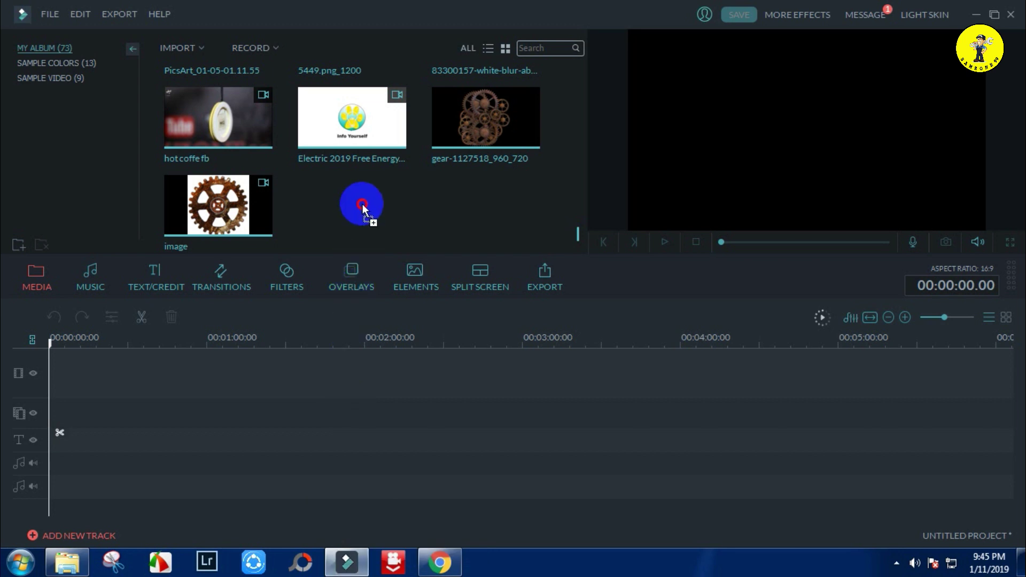
drag(353, 565, 367, 203)
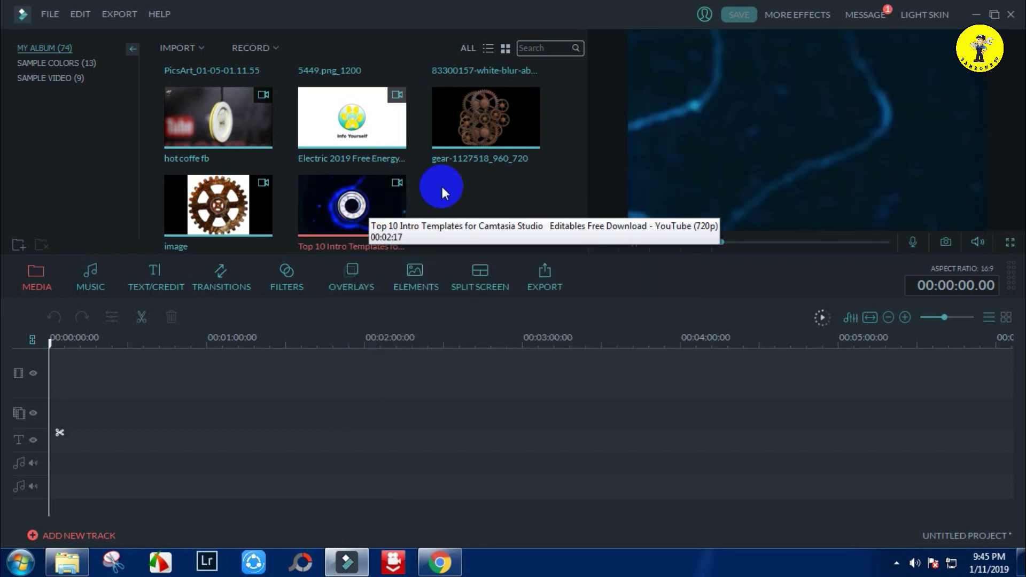
Add the Top 10 Intro Templates video to the timeline, scrub through it, and lower preview volume.
click(350, 206)
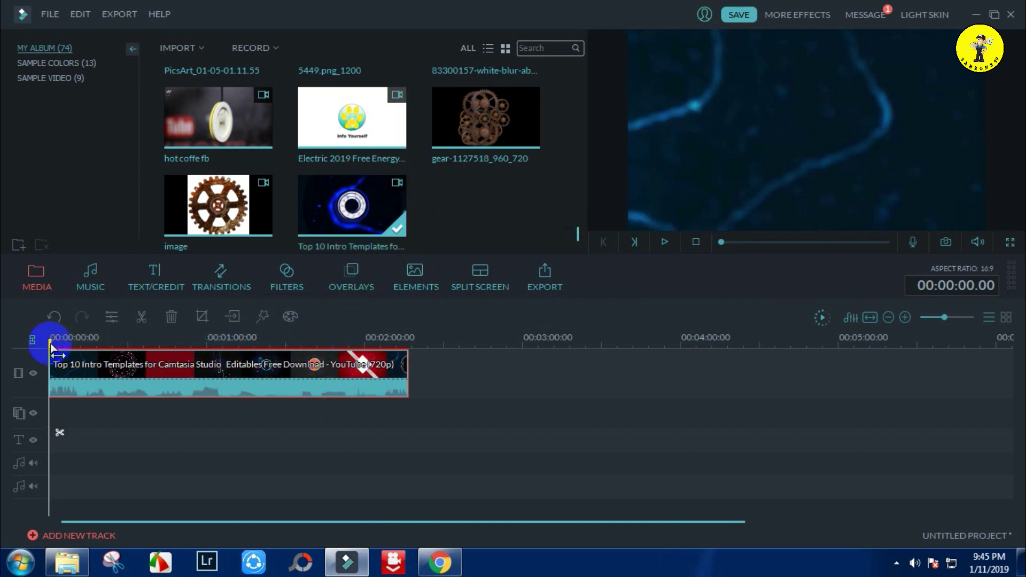
drag(58, 346, 318, 365)
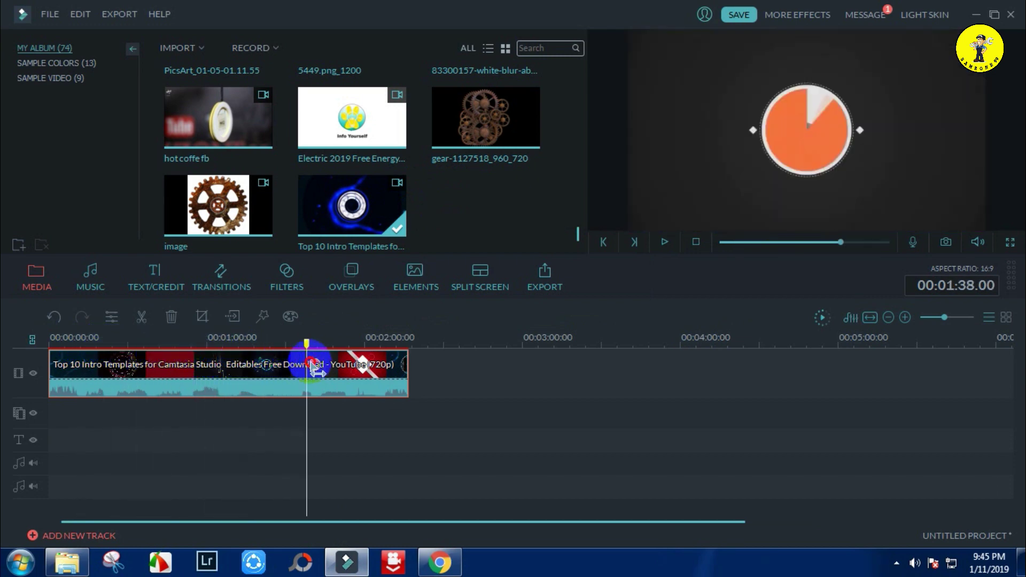
drag(319, 365, 254, 364)
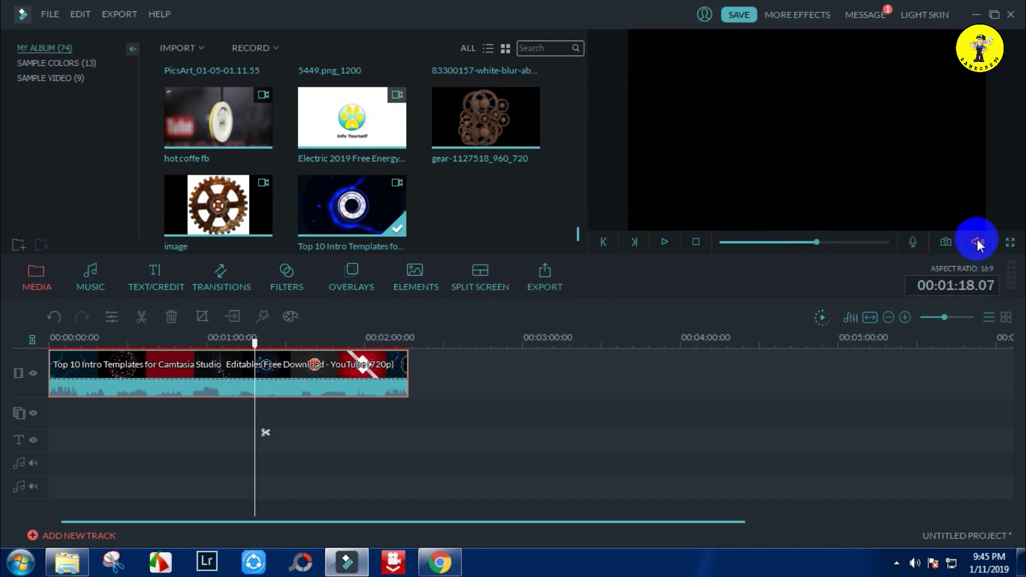
mouse_move(978, 243)
drag(979, 184, 980, 227)
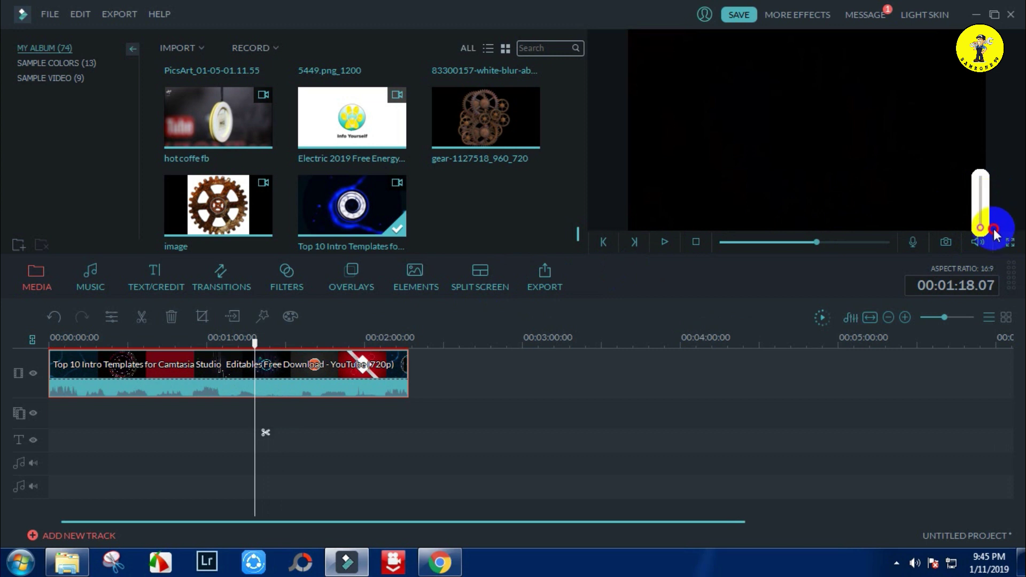
Split the clip at about 00:01:35, where the purple fire template begins.
click(294, 340)
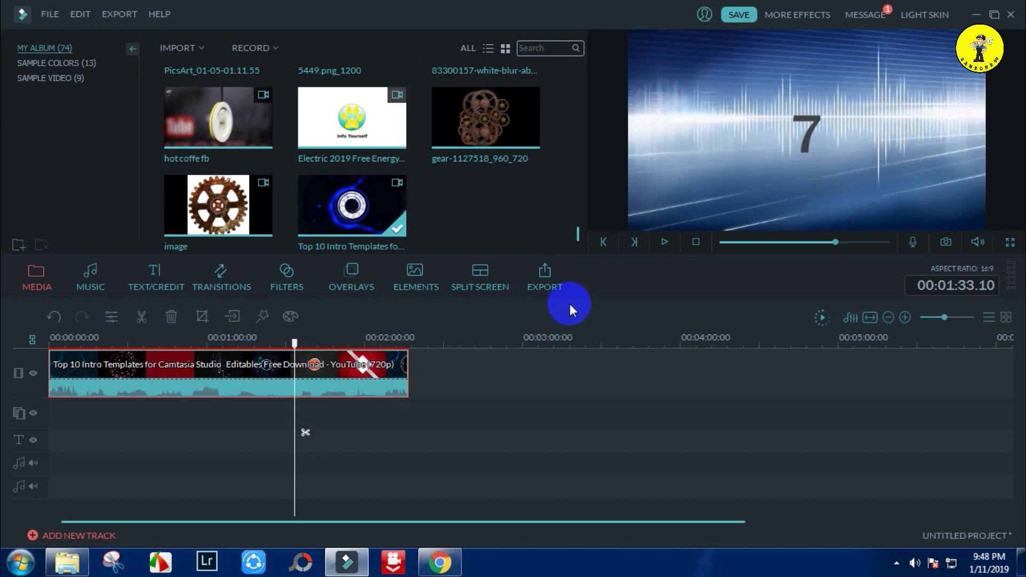
key(space)
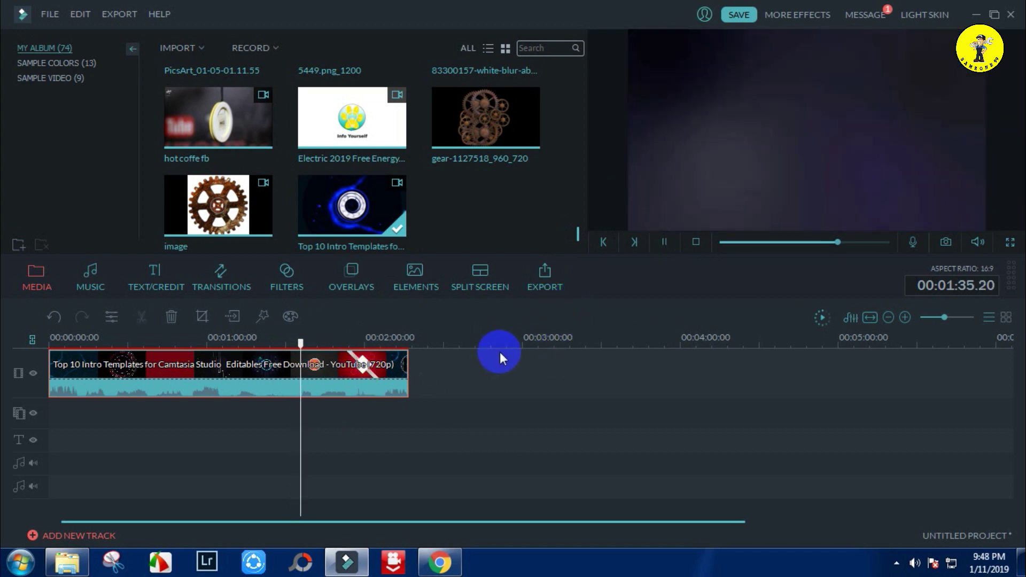
key(space)
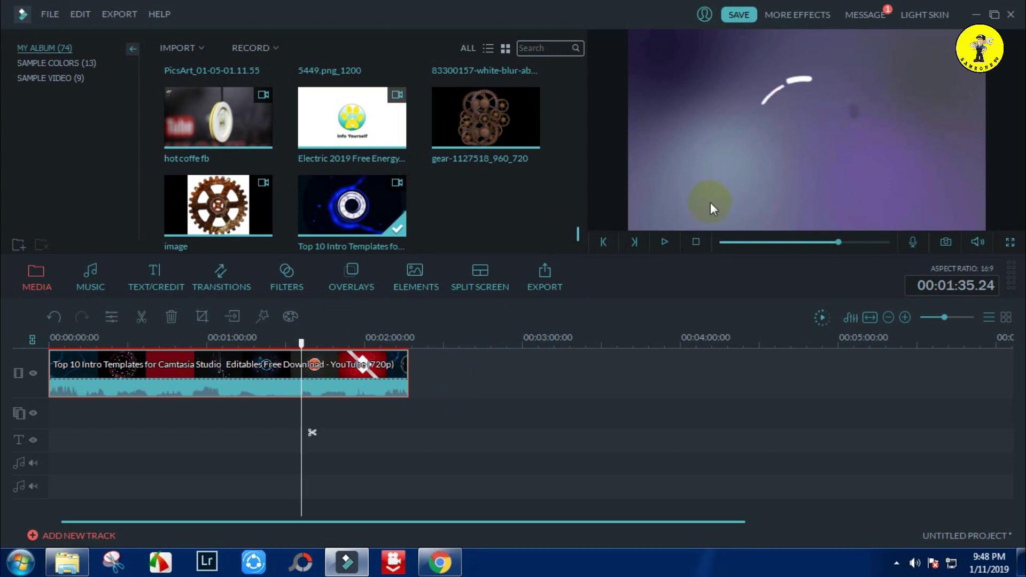
key(Left)
key(Left)
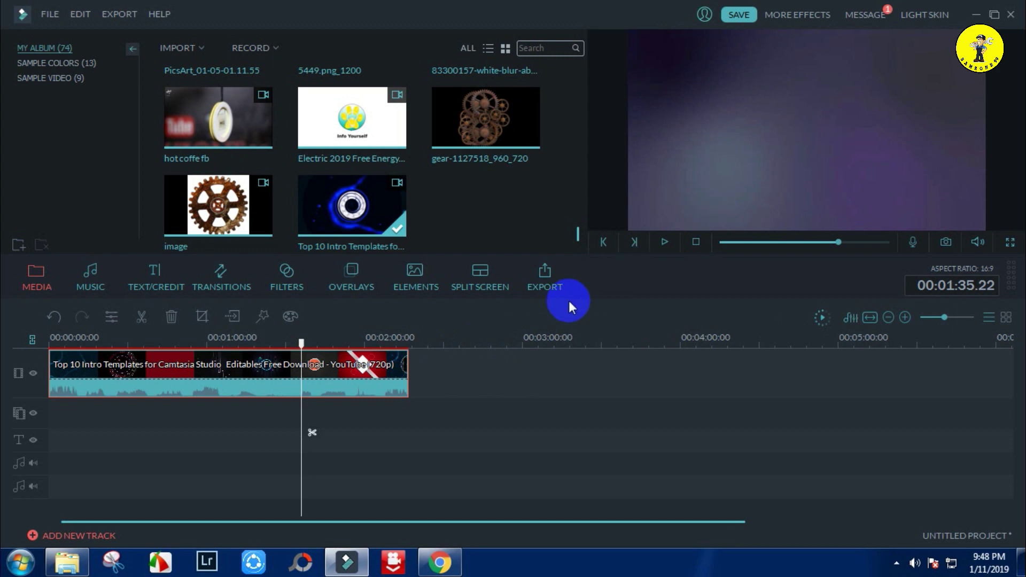
key(Left)
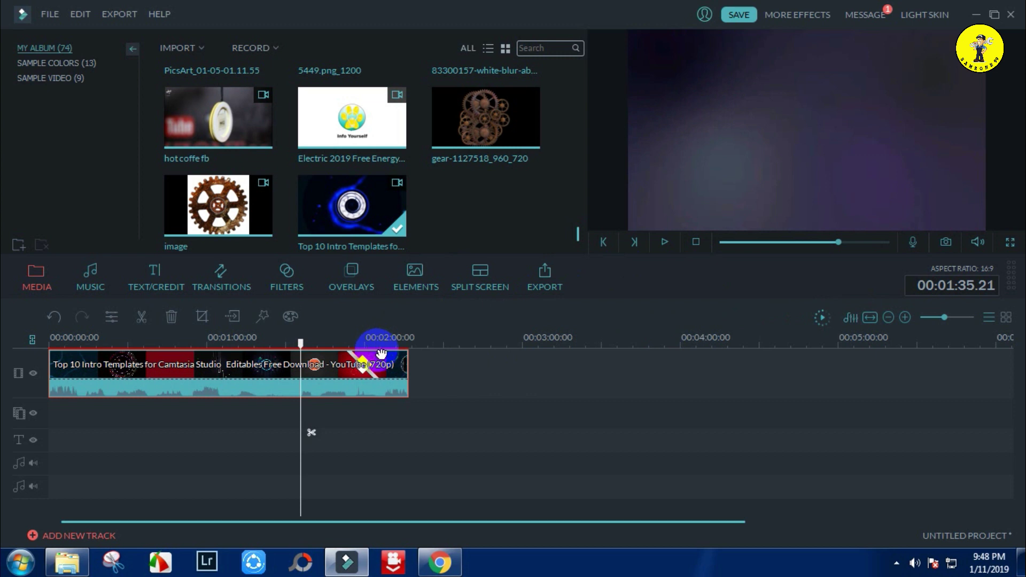
key(ctrl+b)
Delete the portion of the video before the purple fire template.
click(319, 374)
click(236, 381)
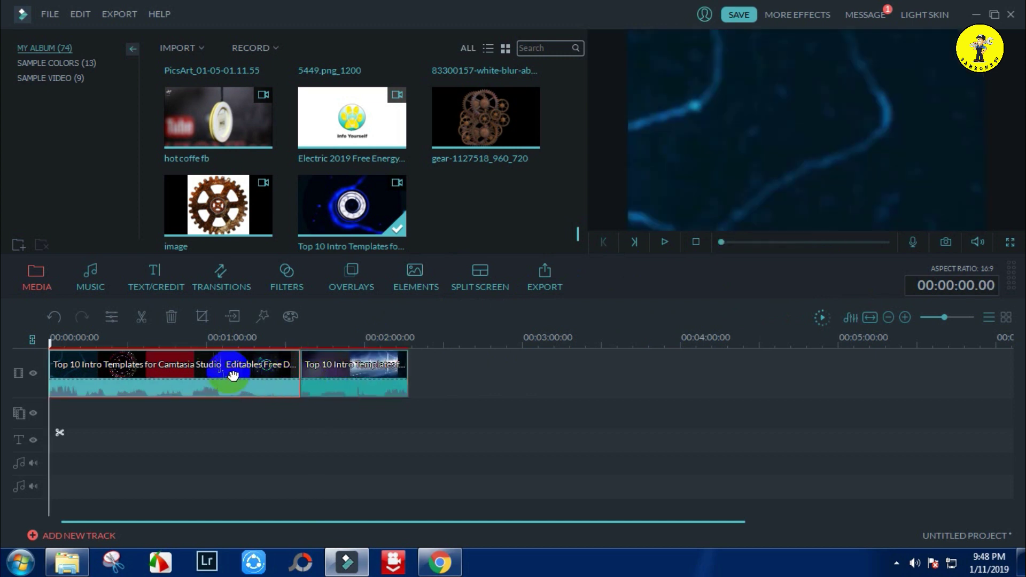
key(Delete)
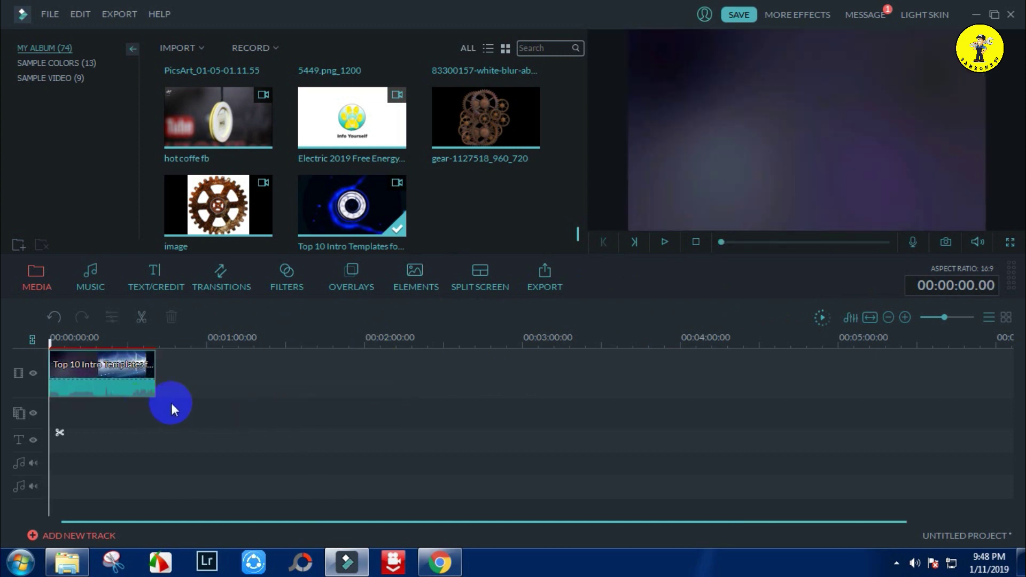
Trim the remaining purple fire clip to end at 00:00:02.23 and rewind to the start.
key(space)
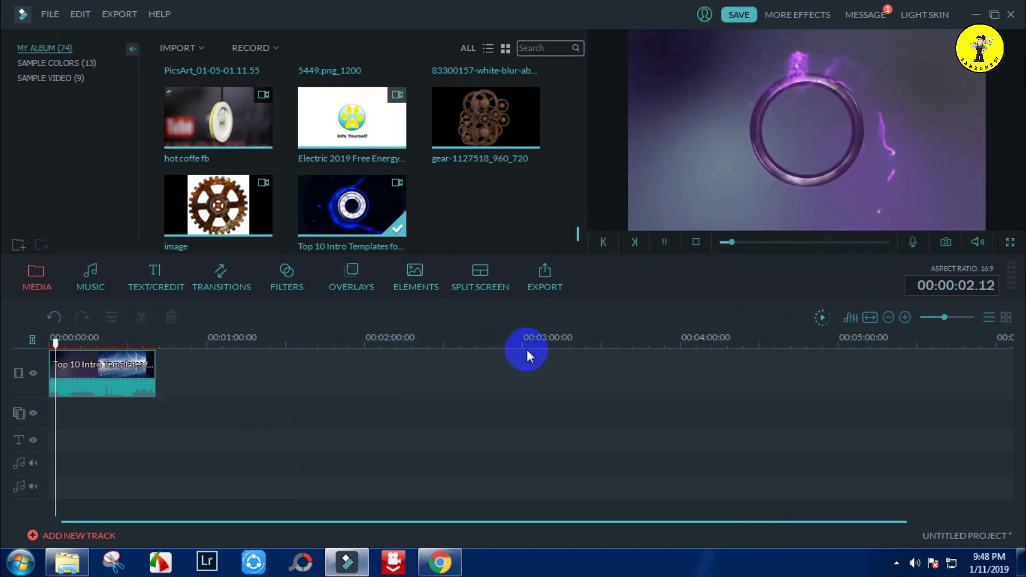
key(space)
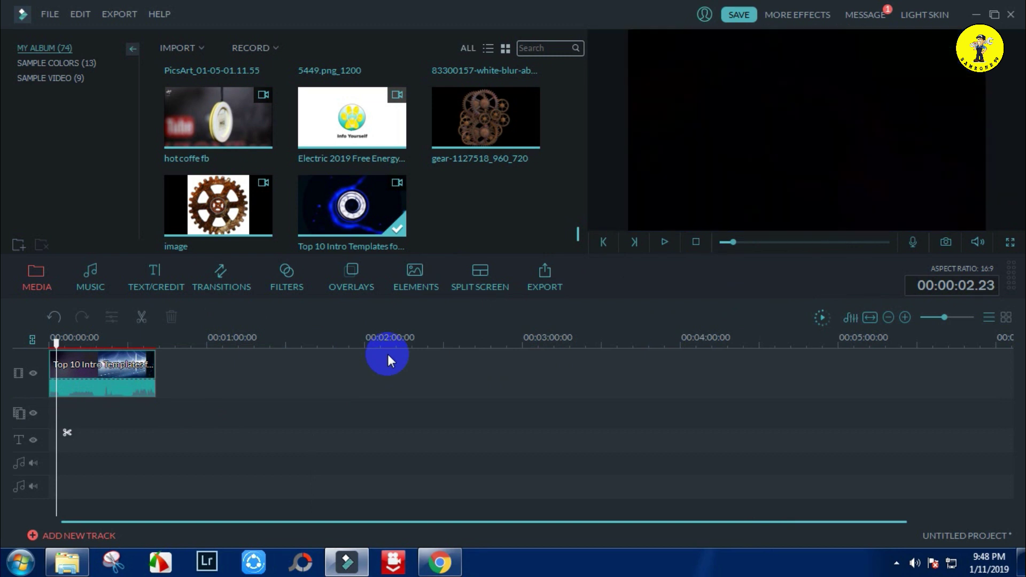
click(125, 367)
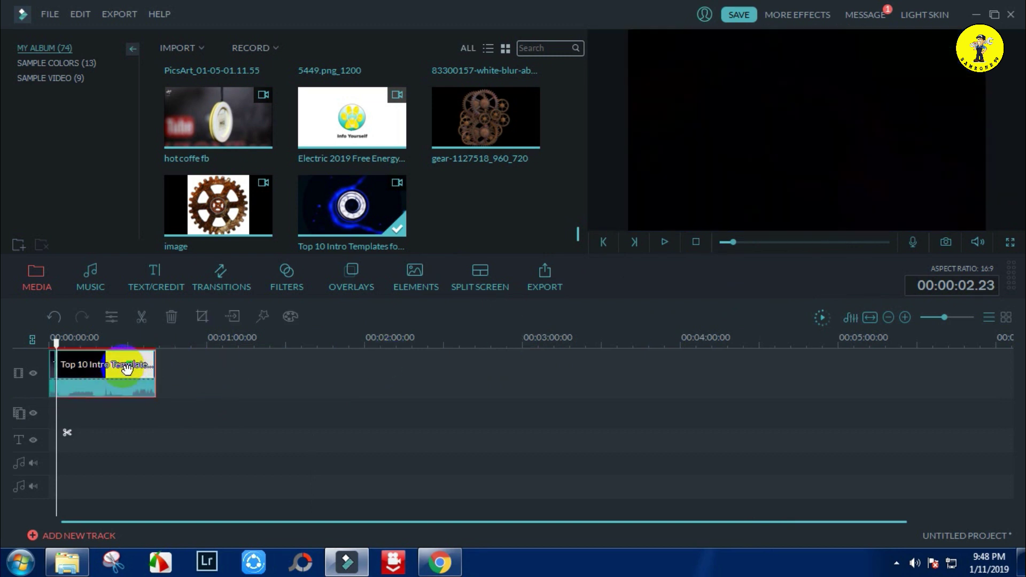
drag(155, 368, 57, 393)
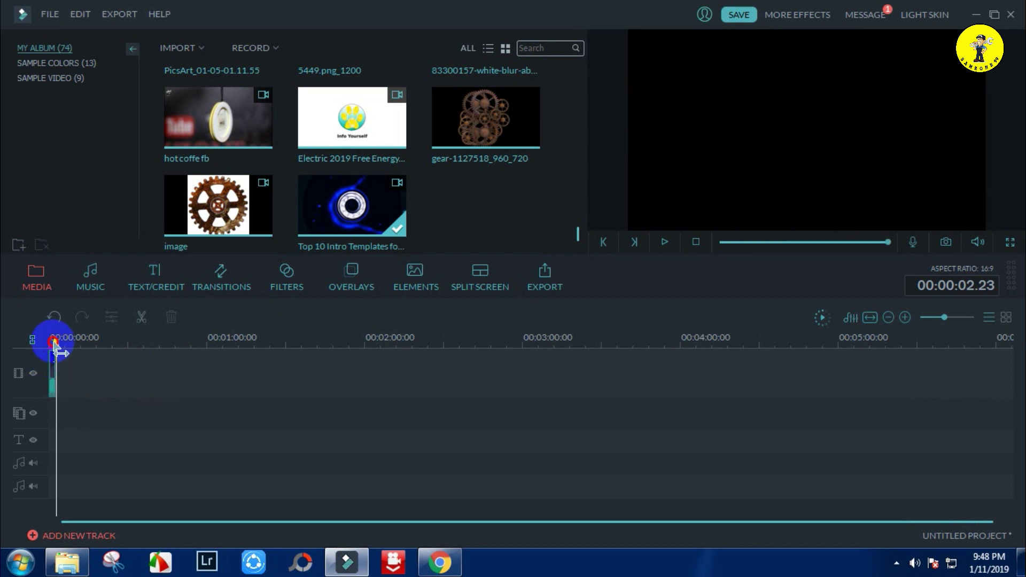
drag(54, 344, 24, 399)
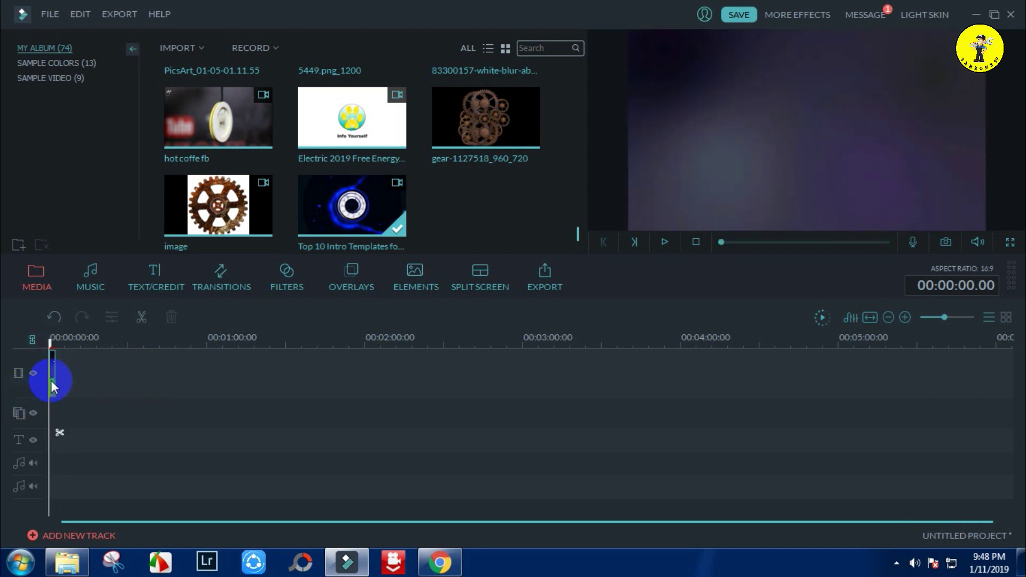
click(52, 380)
Set the fire template's duration to 00:00:05.23 (0.493 speed) in its Video settings and confirm.
double_click(53, 381)
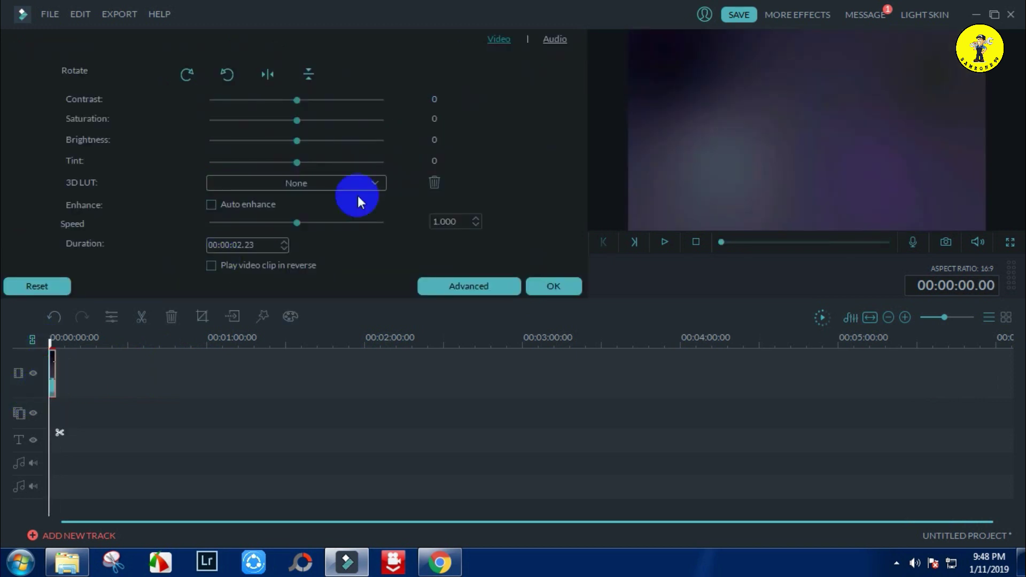
click(283, 248)
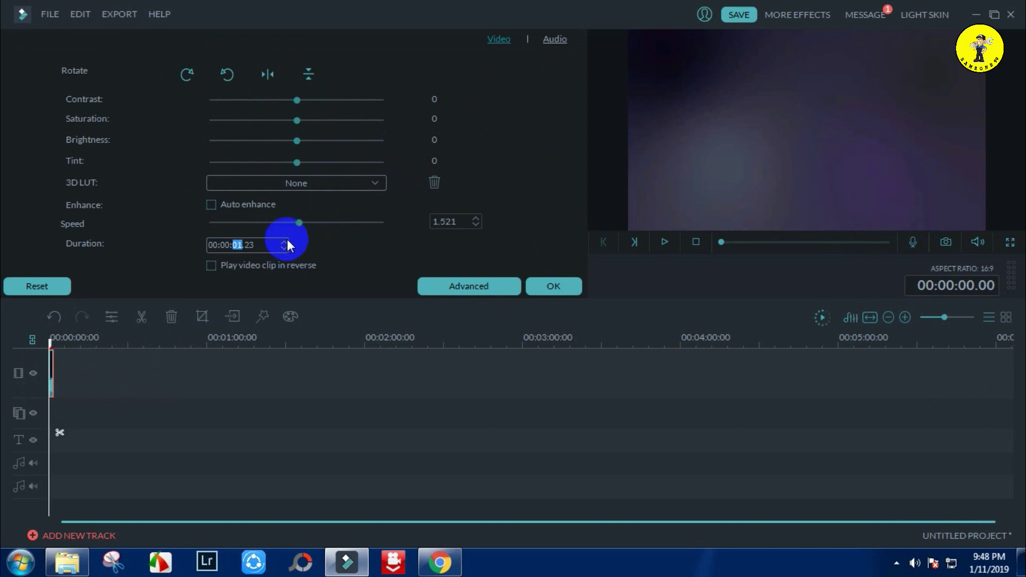
click(284, 241)
click(283, 241)
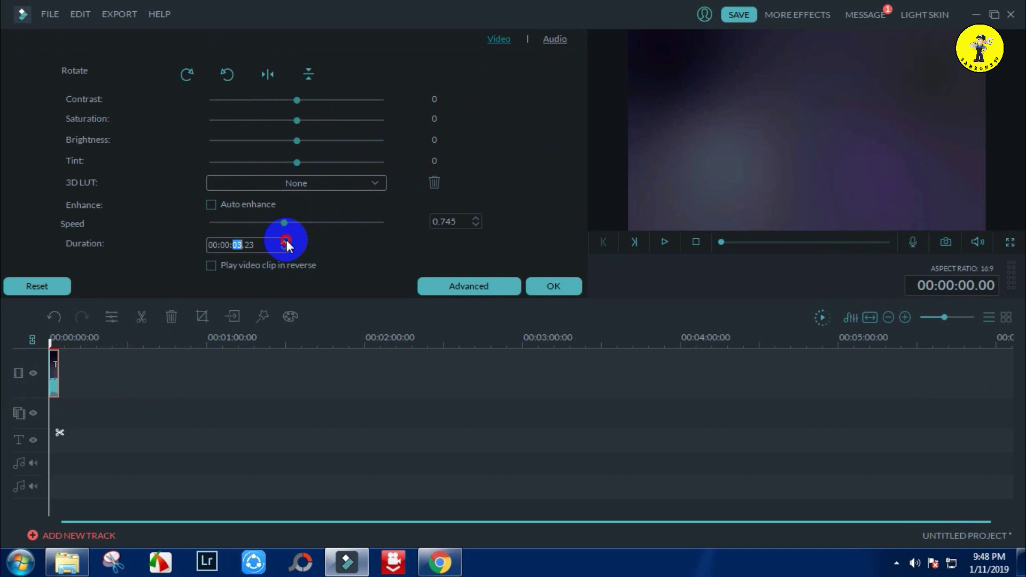
click(284, 241)
click(284, 241)
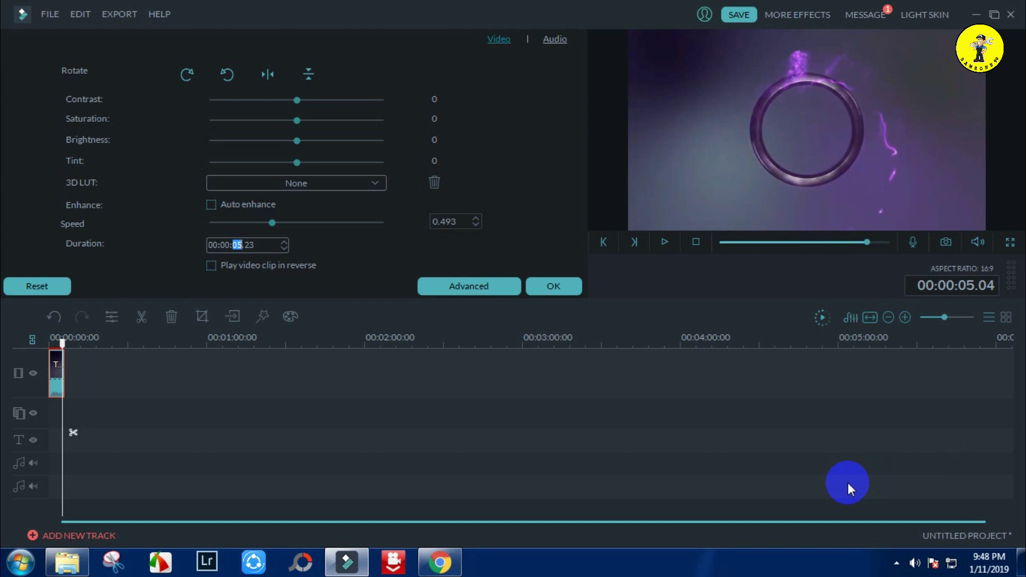
click(553, 281)
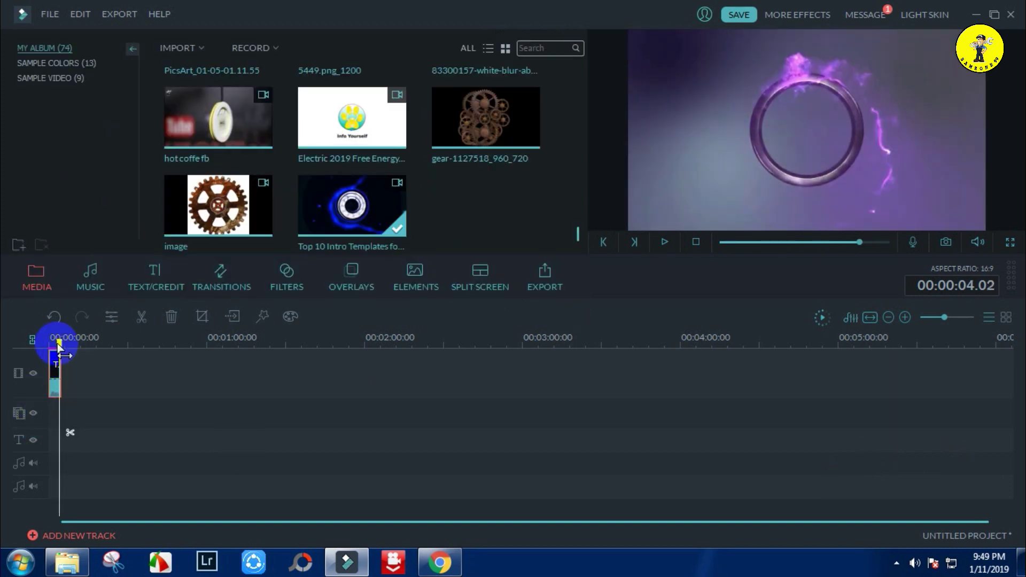
Play the slowed fire template from the beginning and rewind to the start.
drag(59, 341, 50, 340)
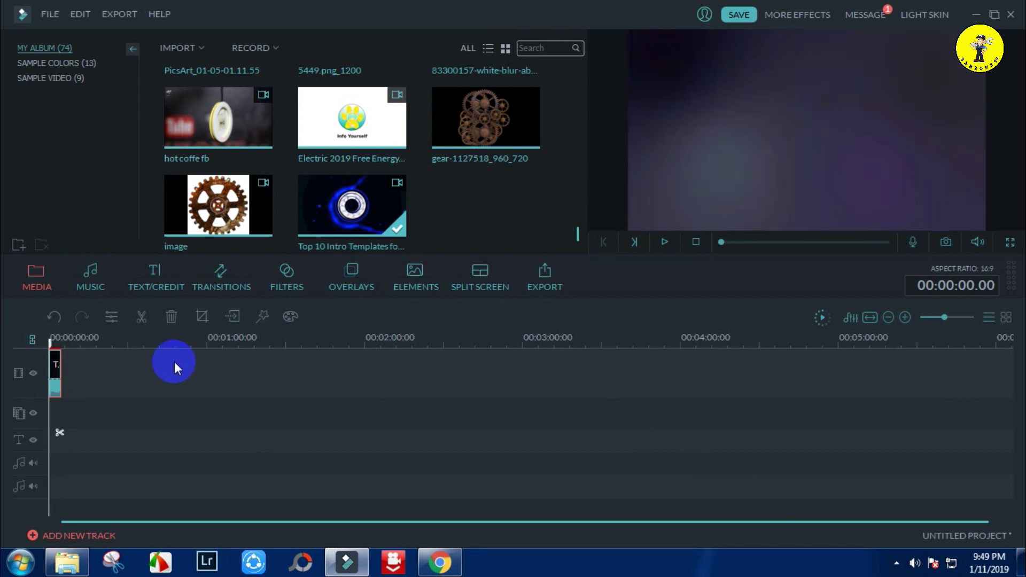
key(space)
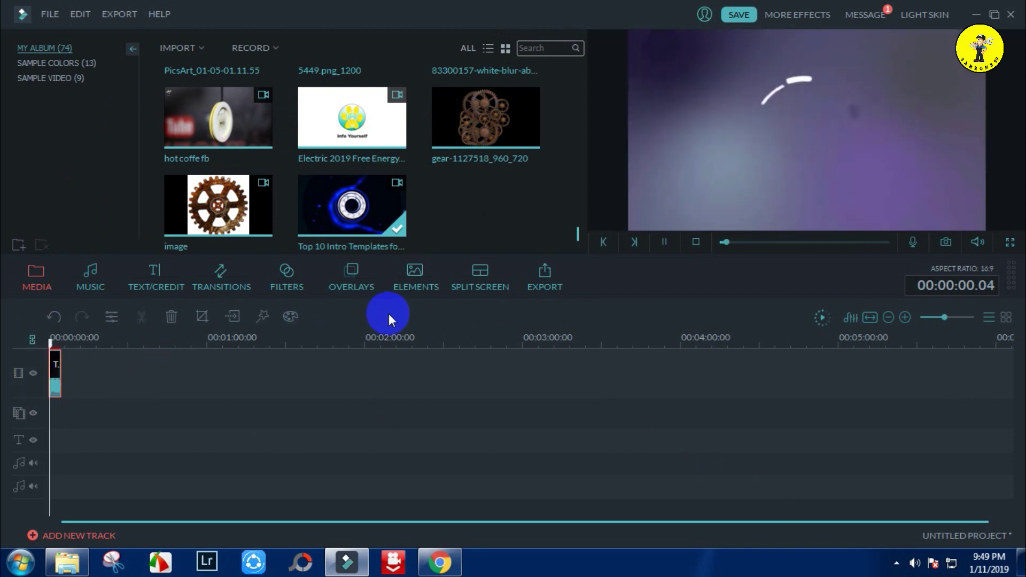
key(space)
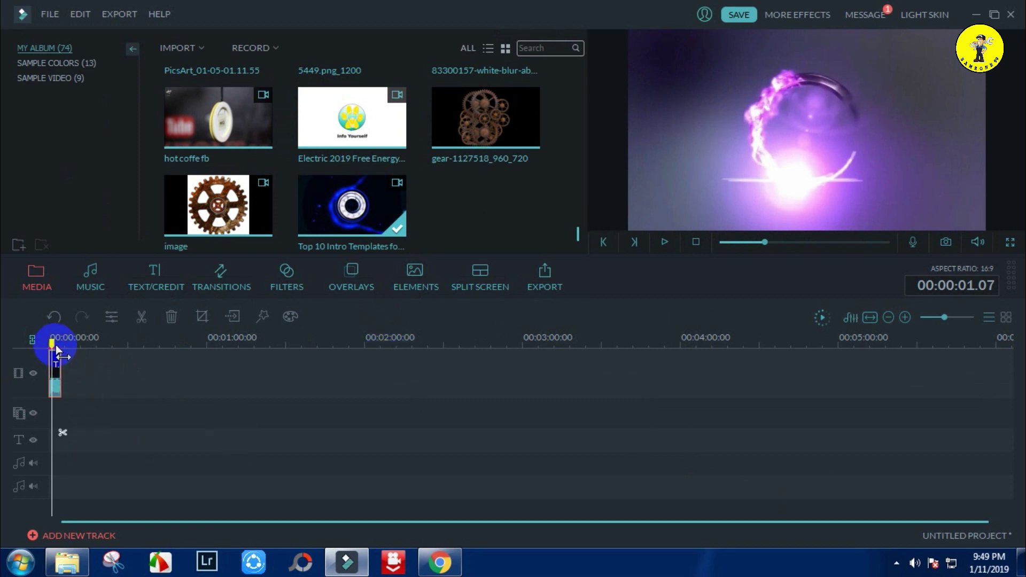
drag(51, 344, 49, 345)
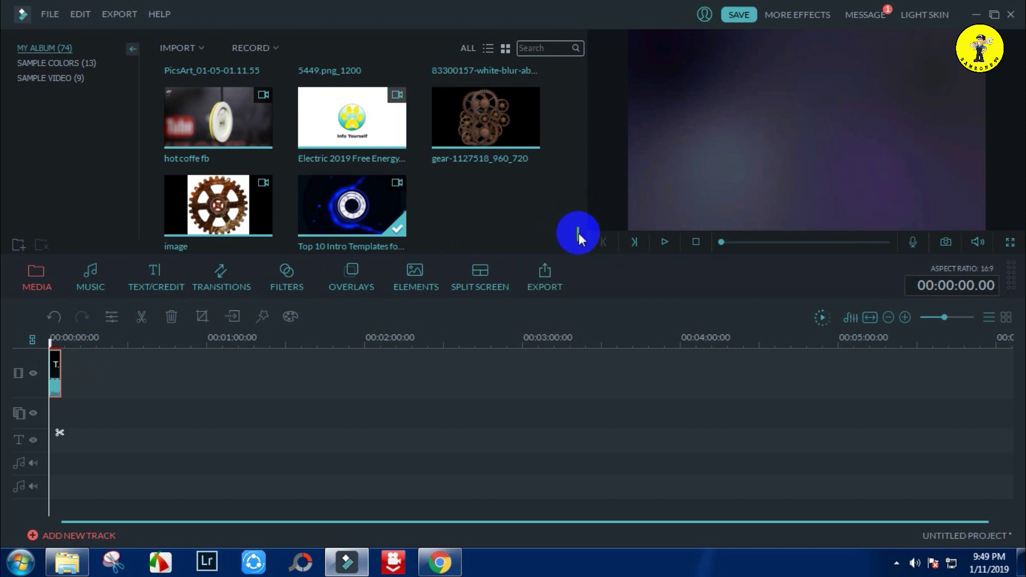
Zoom the timeline so the clip fills the width and drag in the yellow PicsArt logo image.
drag(578, 233, 579, 227)
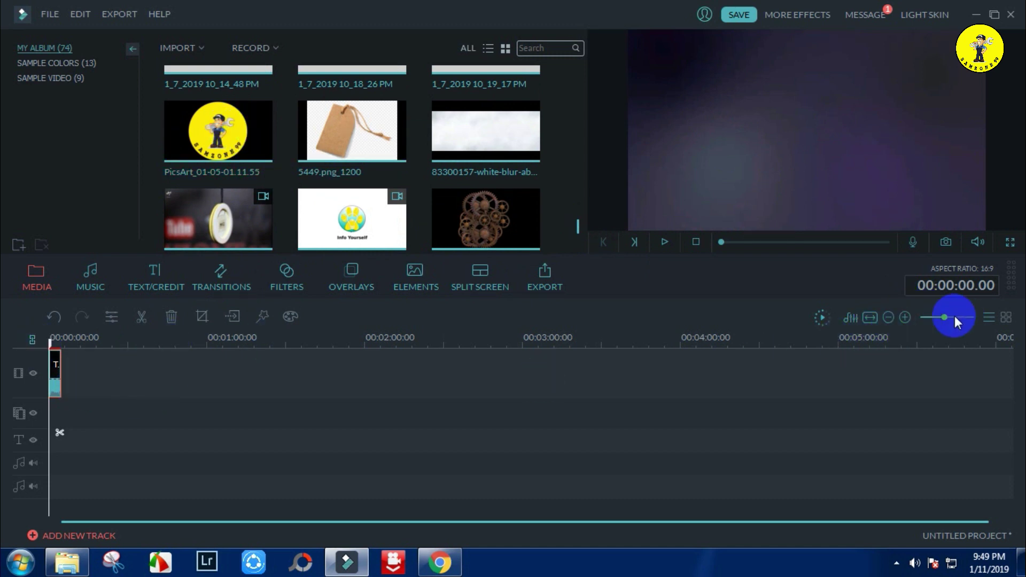
drag(945, 317, 960, 318)
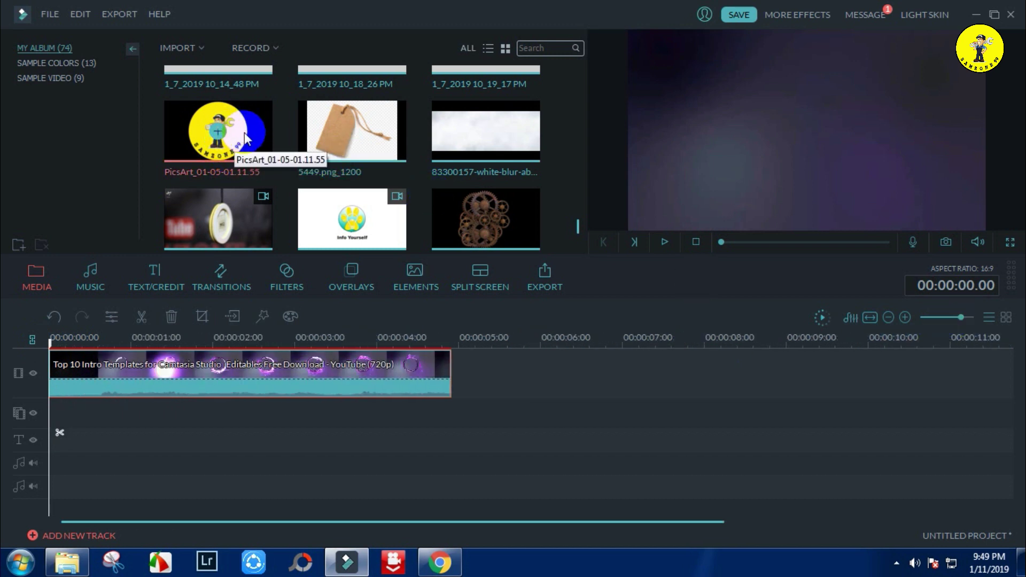
drag(246, 146, 111, 425)
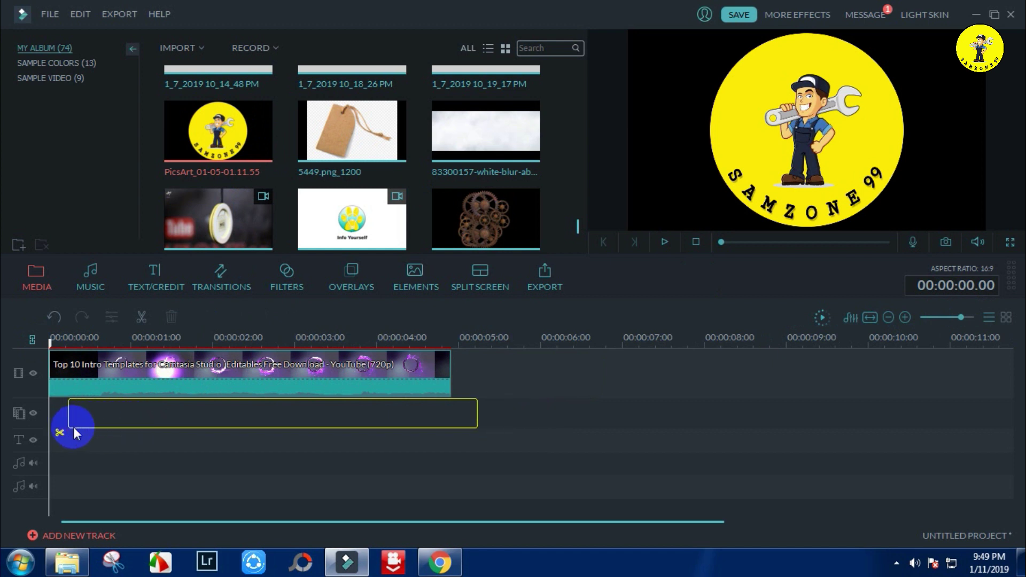
Place the PicsArt logo on track 2 and shrink it toward the centre of the frame.
drag(71, 425, 73, 428)
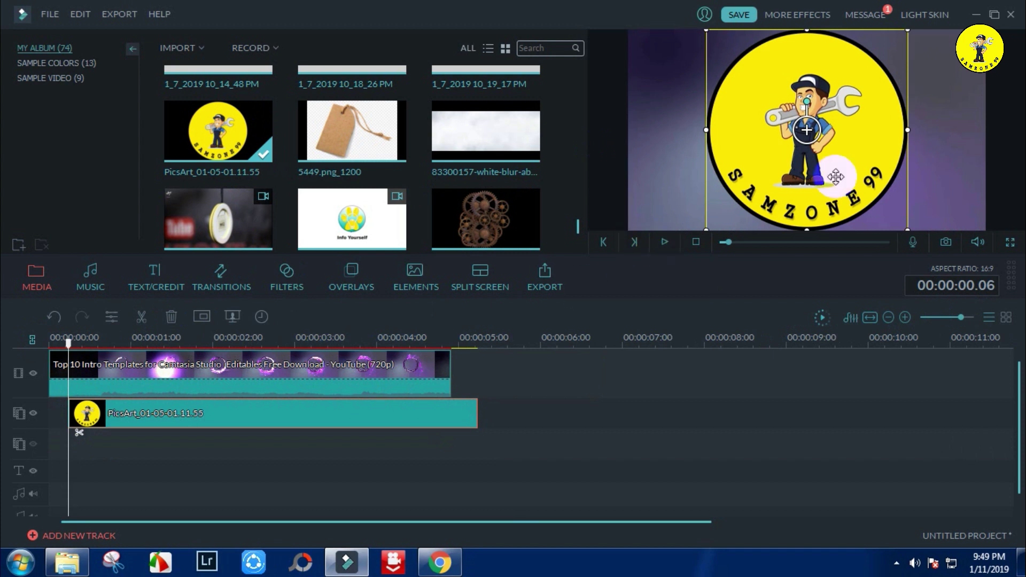
click(335, 197)
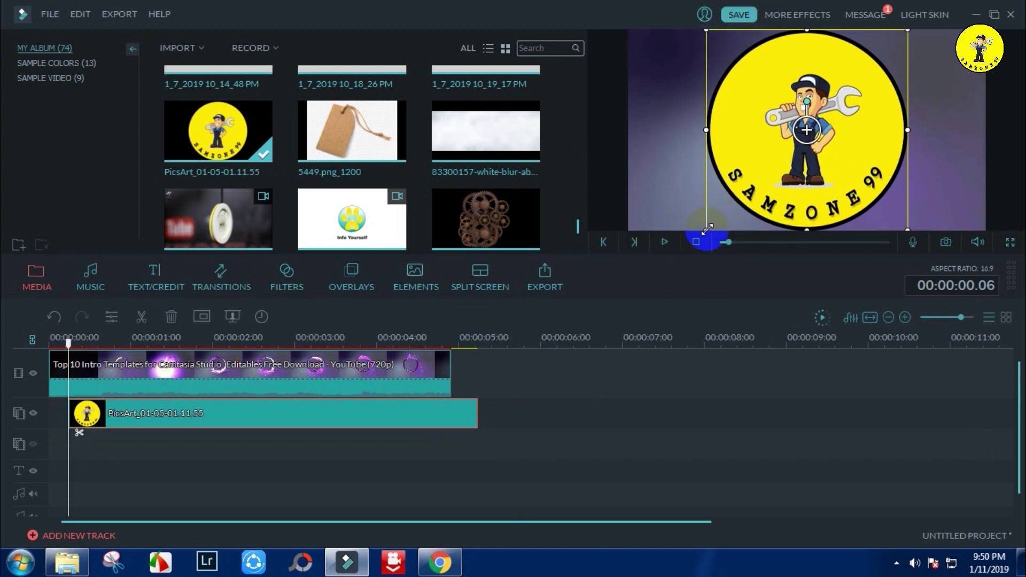
mouse_move(706, 230)
mouse_down()
mouse_move(800, 119)
mouse_move(815, 123)
mouse_up()
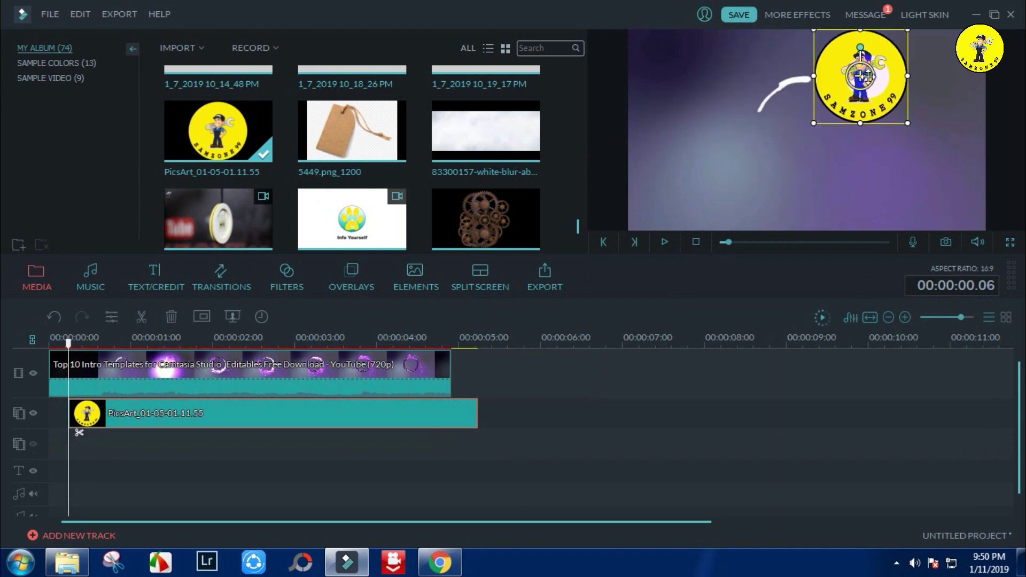
drag(861, 76, 810, 131)
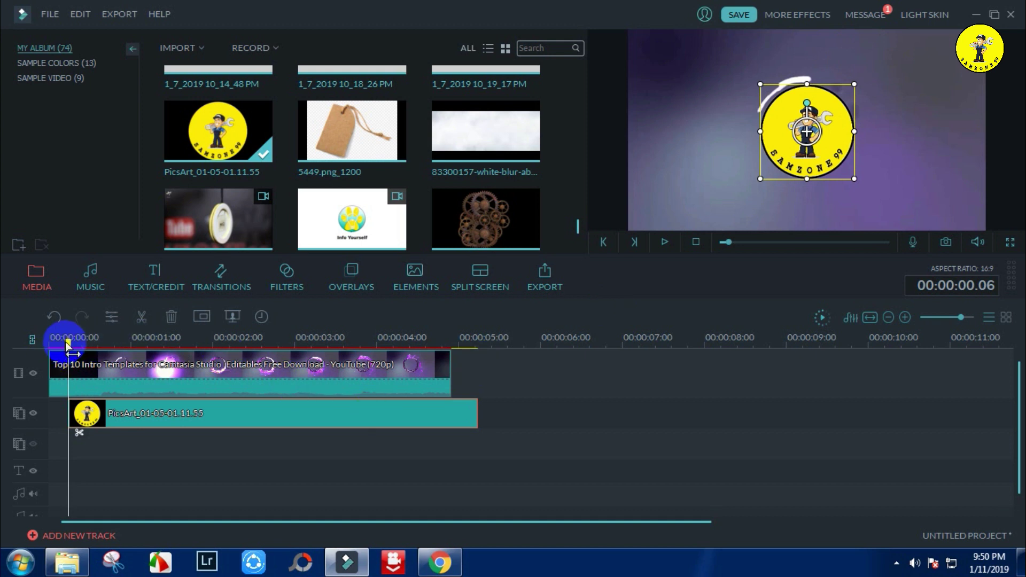
Shrink the logo slightly more, nudge it into place, and delay its clip to start at about 1 second.
drag(68, 346, 50, 345)
key(space)
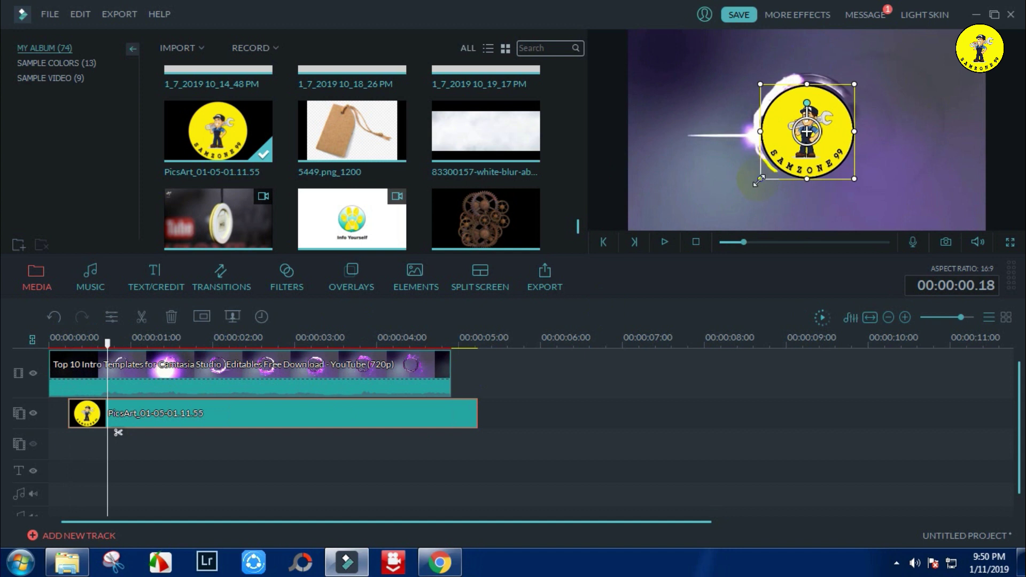
drag(758, 181, 773, 160)
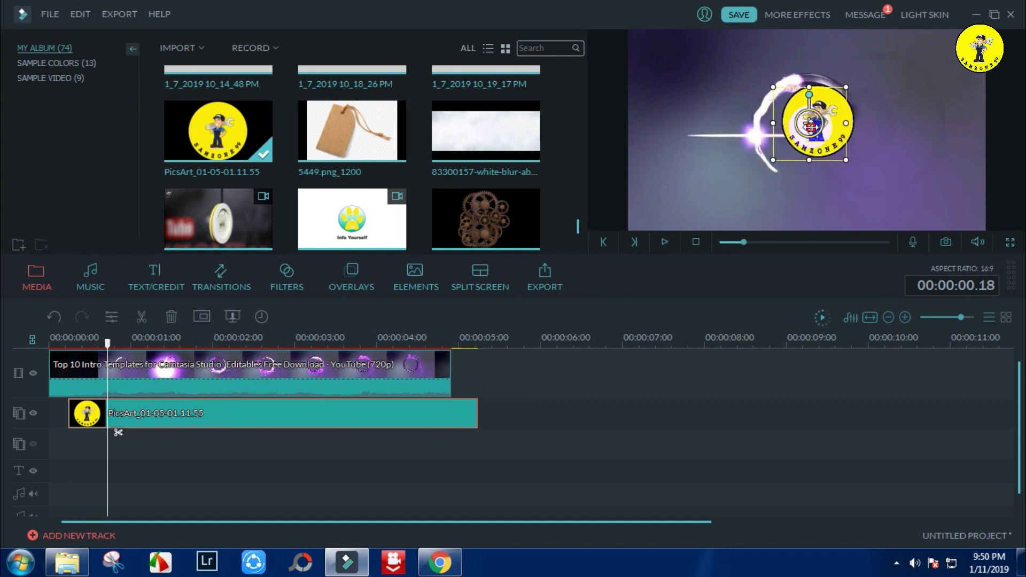
drag(810, 122, 804, 128)
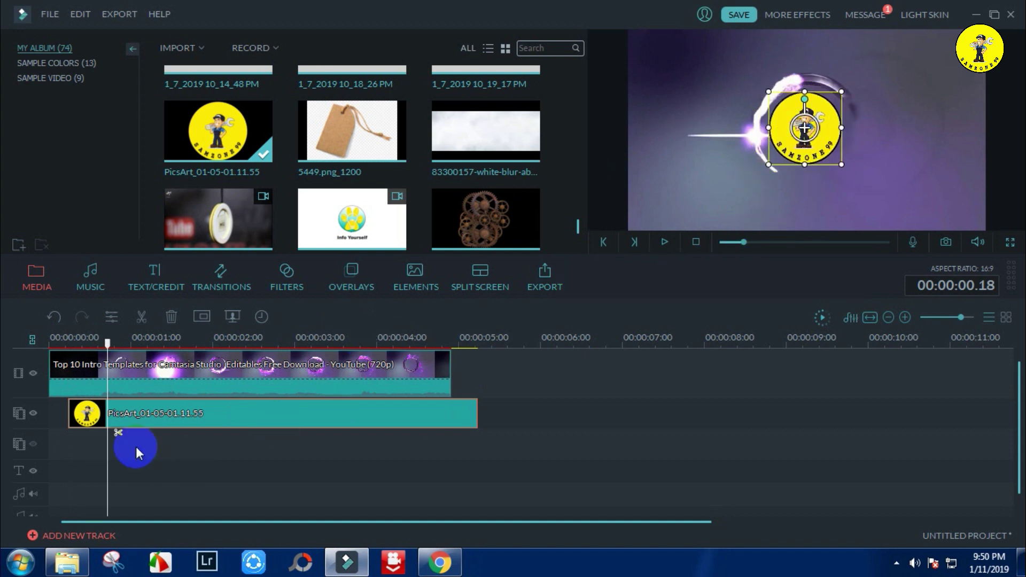
drag(155, 412, 244, 427)
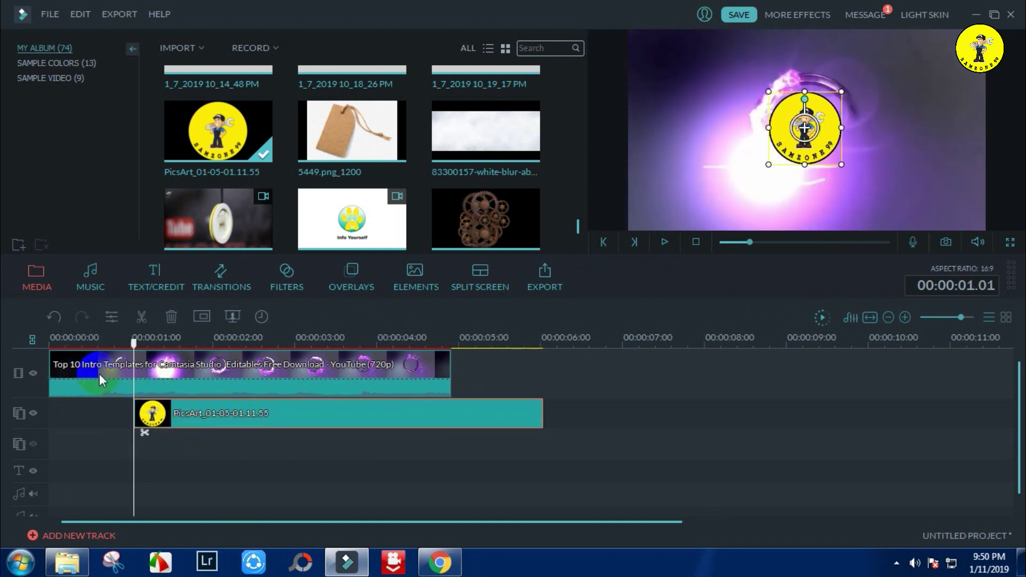
Replay the intro from near the start to check the logo overlay.
click(132, 343)
drag(132, 348, 105, 347)
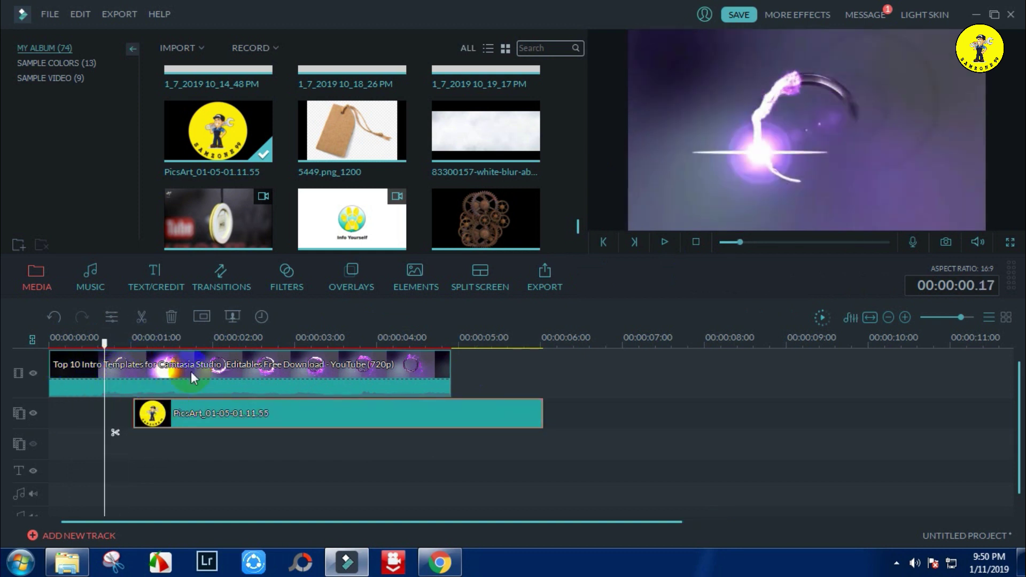
click(717, 364)
key(space)
click(834, 165)
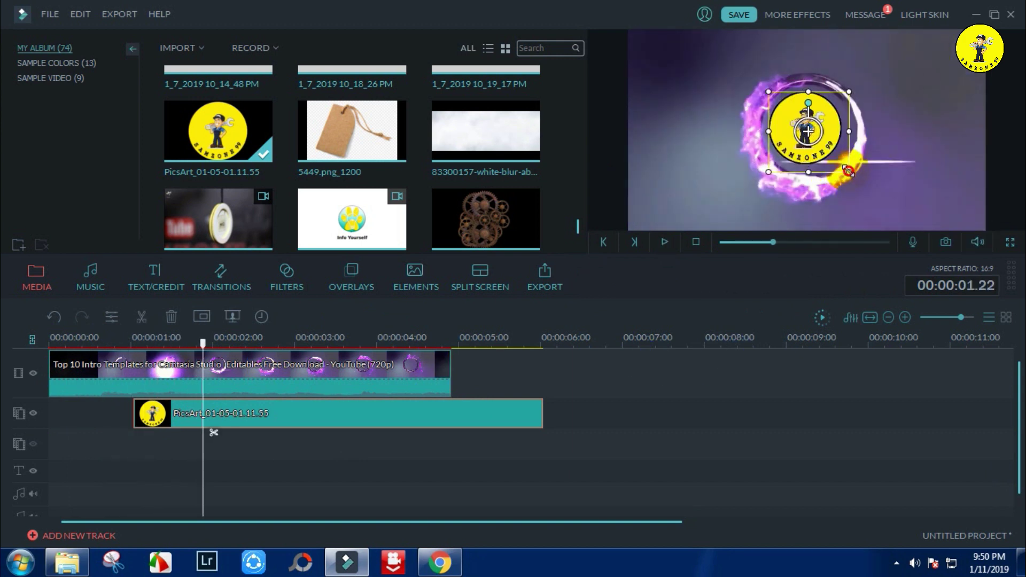
Split the logo clip at the fire template's end, about 00:00:04.21, and delete the leftover piece.
drag(203, 343, 449, 362)
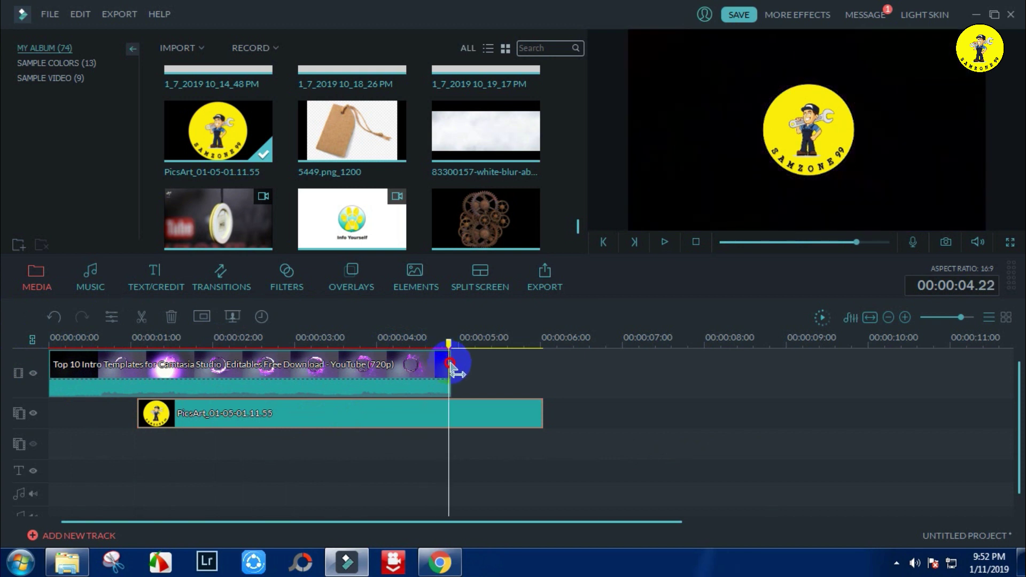
click(448, 343)
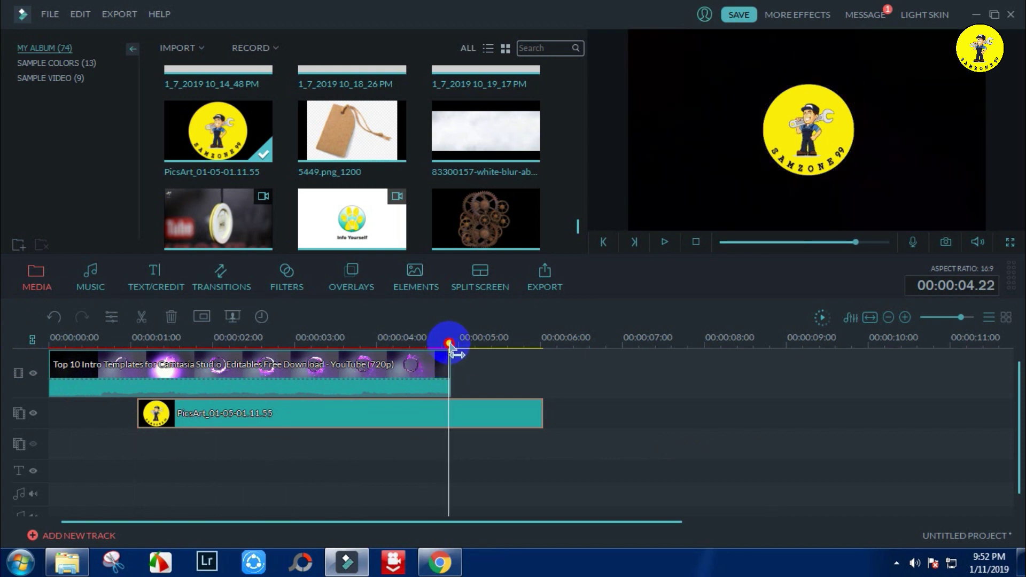
drag(448, 347, 445, 346)
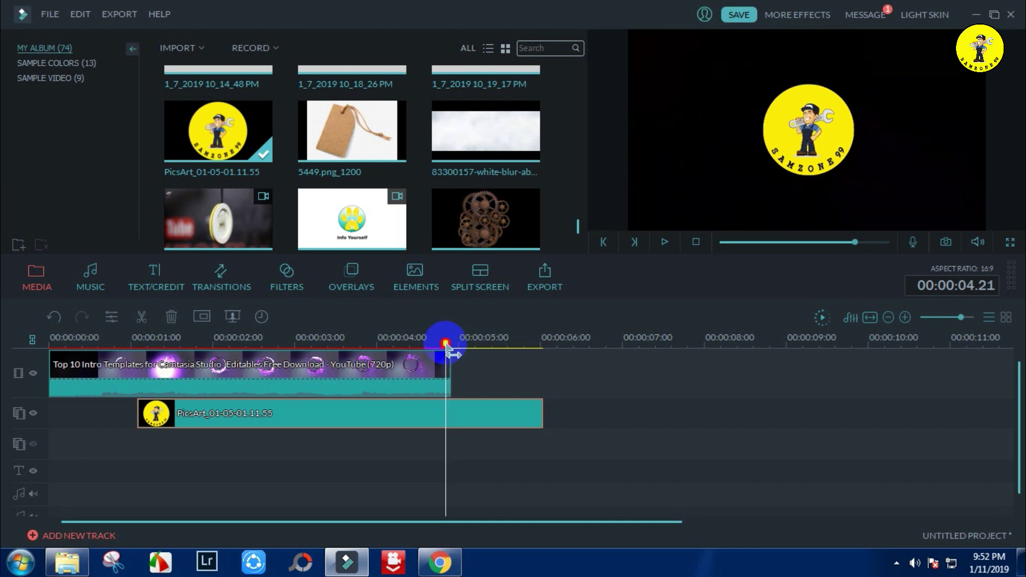
click(483, 422)
key(ctrl+b)
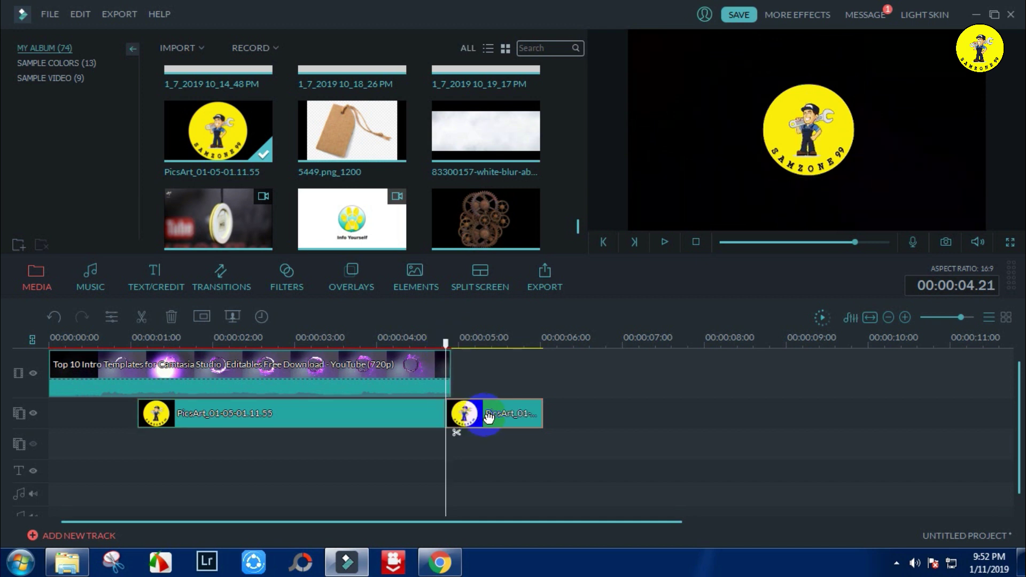
click(482, 416)
key(Delete)
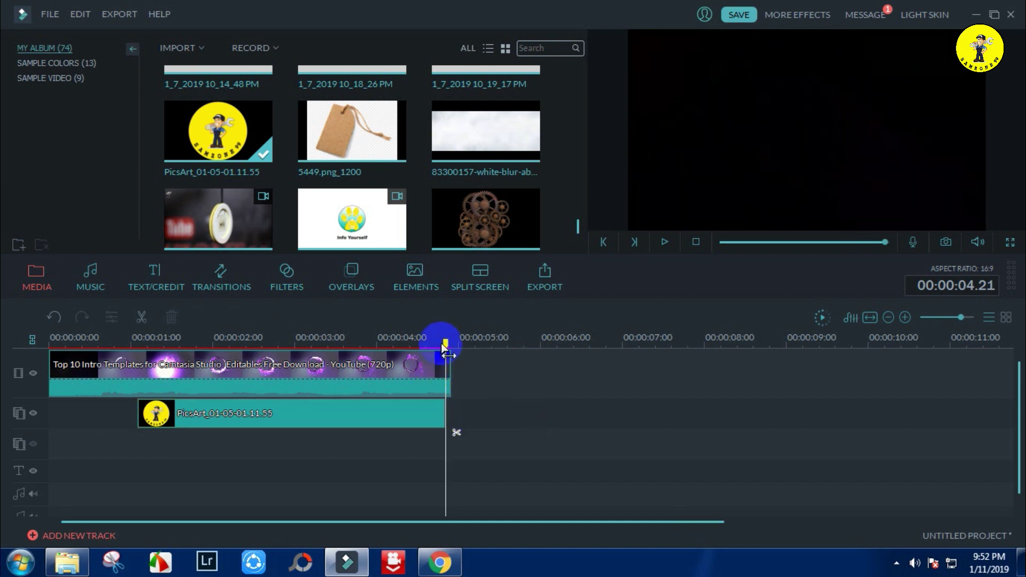
mouse_move(446, 347)
mouse_down()
mouse_move(108, 422)
mouse_move(121, 425)
mouse_up()
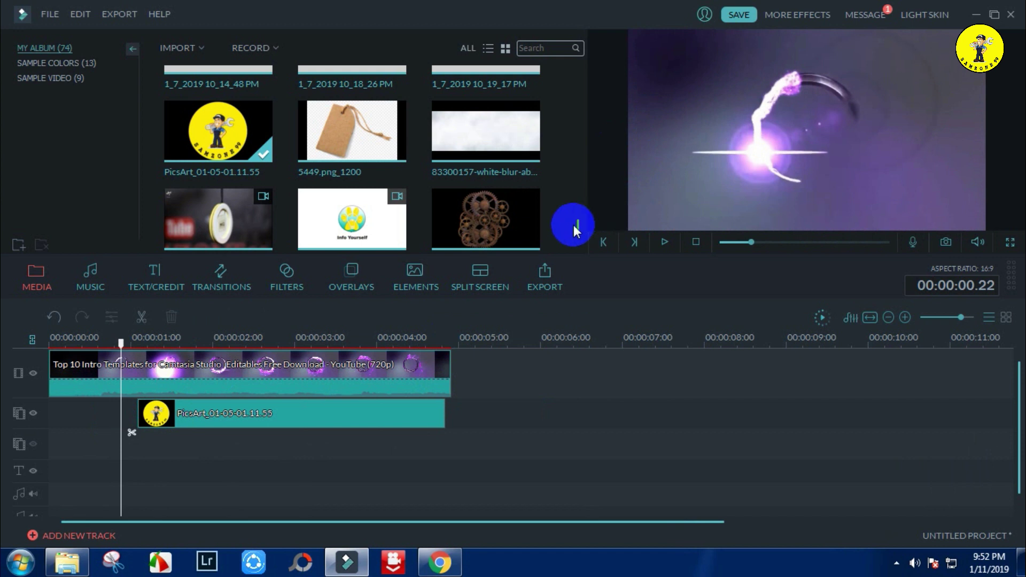
Drag the rusty gear 'image' thumbnail onto track 3 near the timeline start.
scroll(578, 230, down, 2)
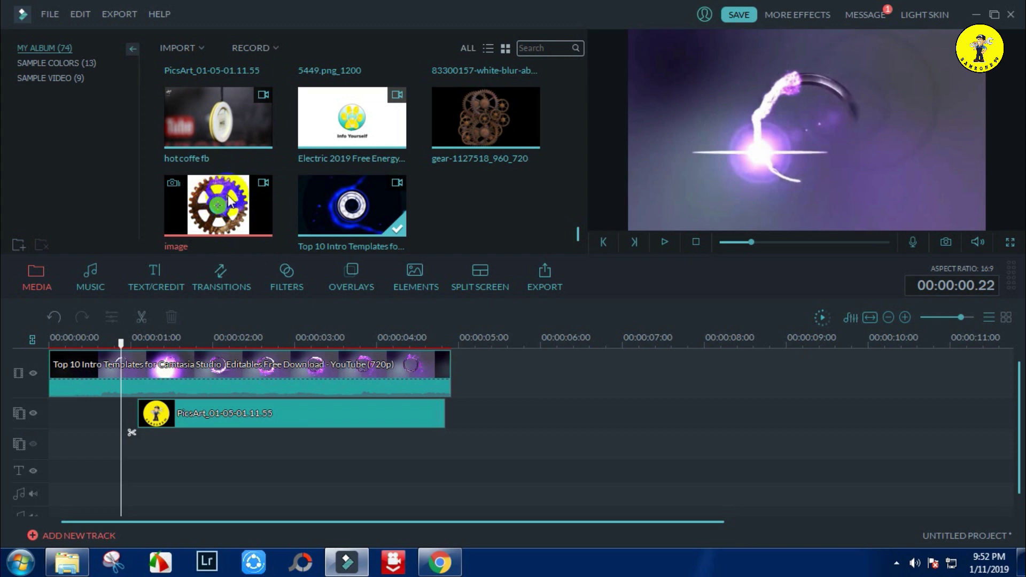
drag(229, 197, 128, 450)
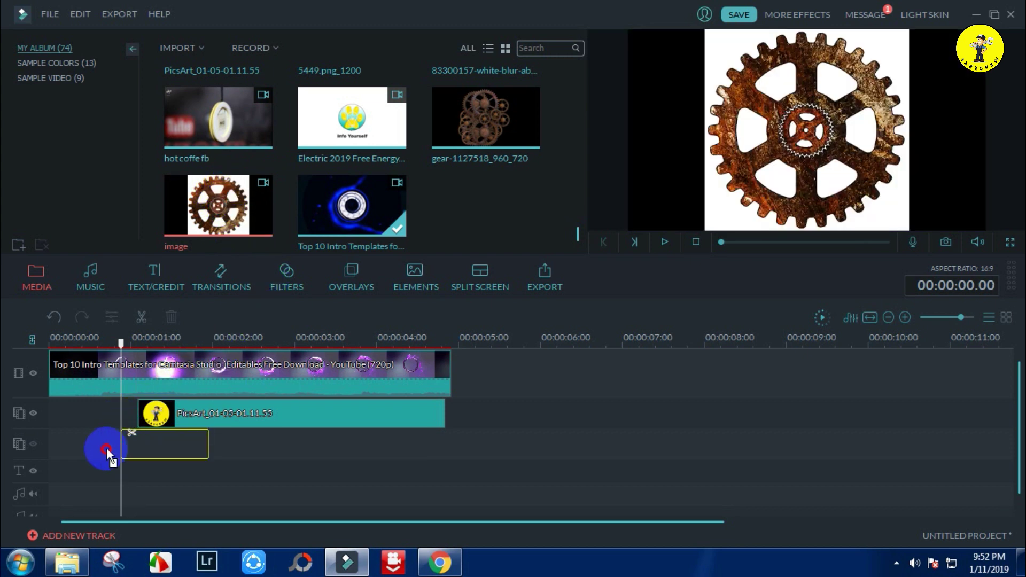
drag(127, 450, 80, 451)
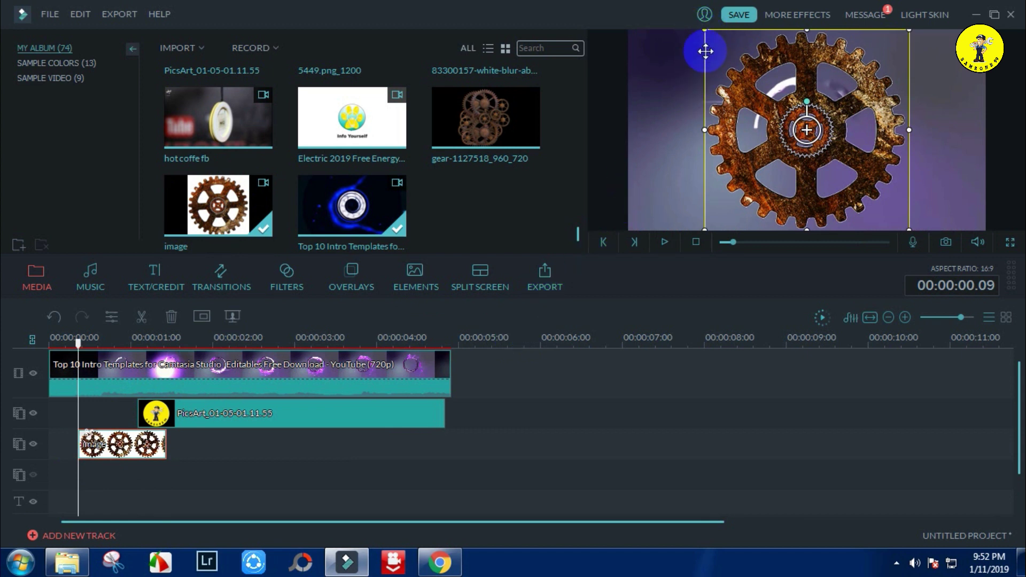
Preview the gear overlay and move its clip to the start of track 3.
key(space)
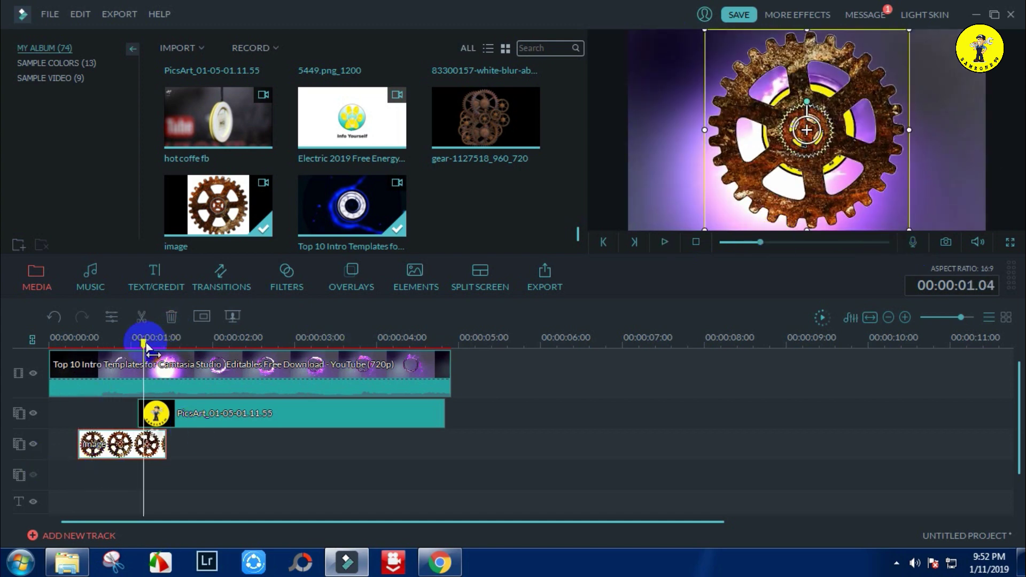
drag(144, 340, 32, 348)
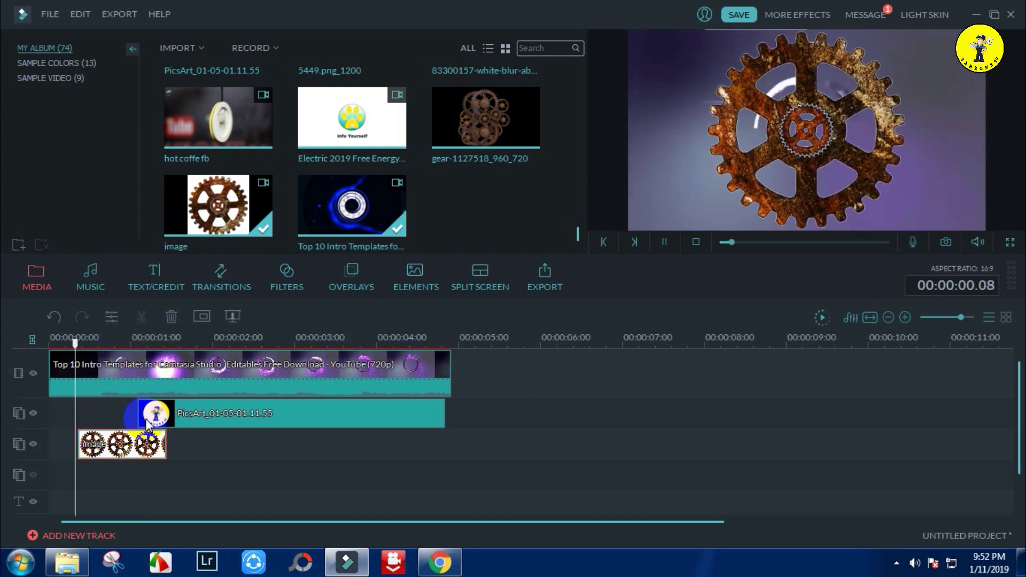
key(space)
drag(127, 343, 24, 353)
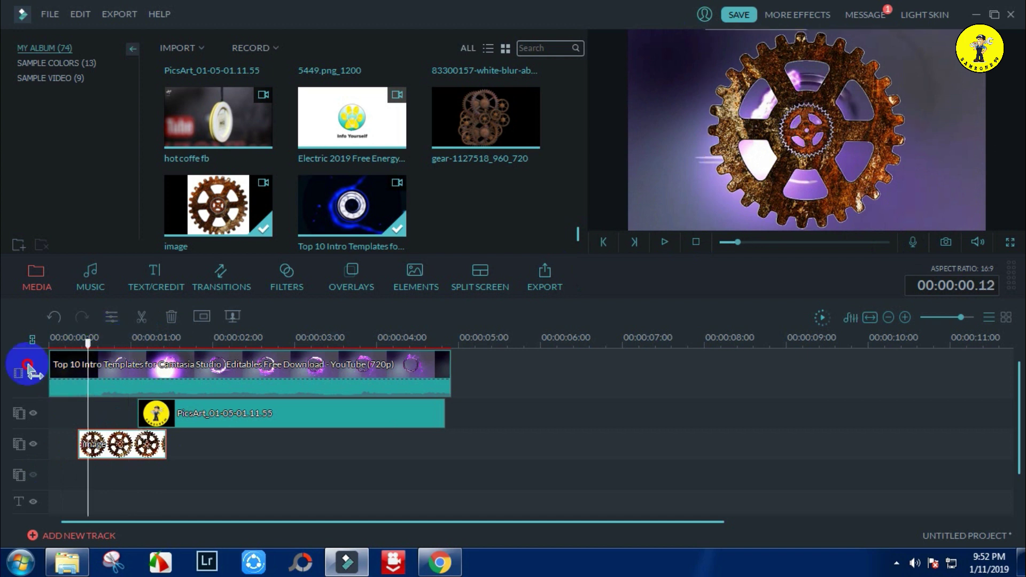
drag(87, 443, 64, 443)
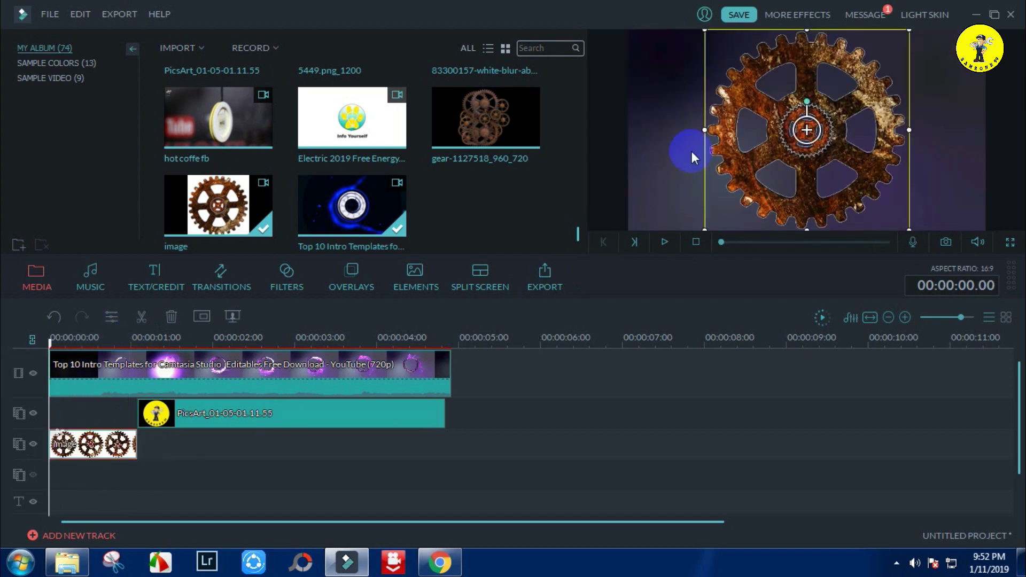
Shrink the gear image and position it over the fire ring in the preview.
drag(704, 29, 809, 132)
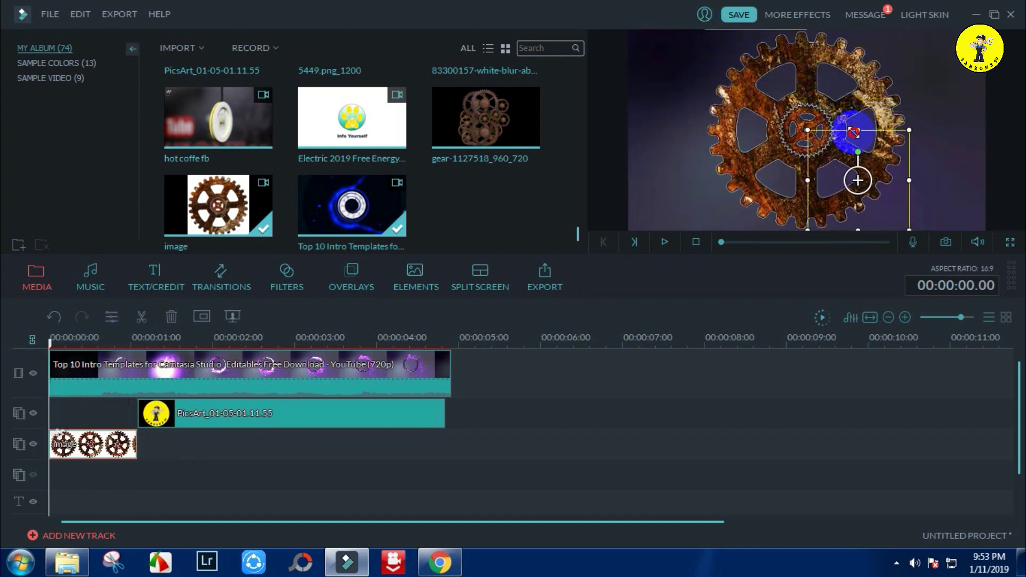
drag(885, 175, 844, 140)
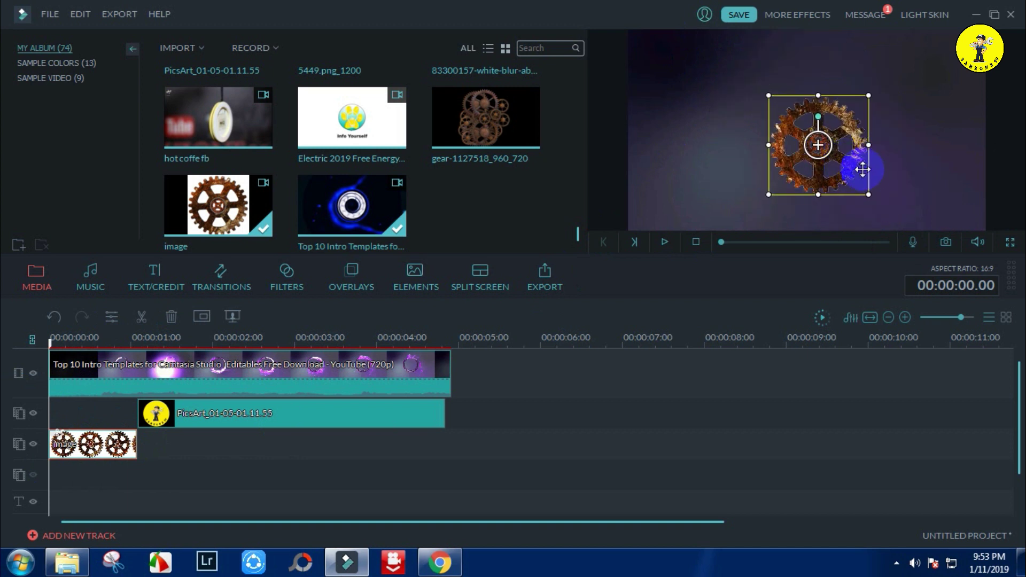
click(696, 241)
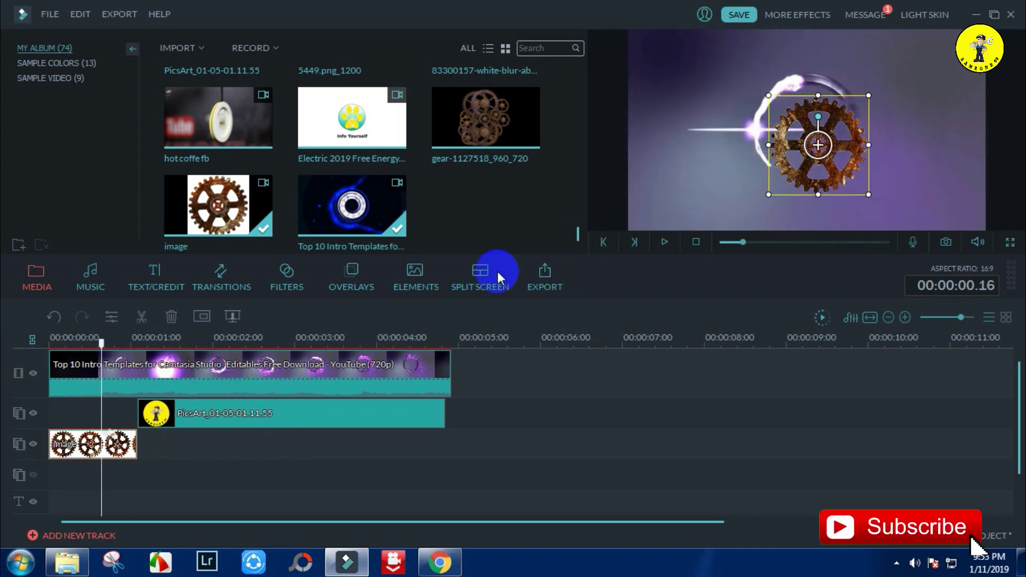
drag(832, 153, 825, 136)
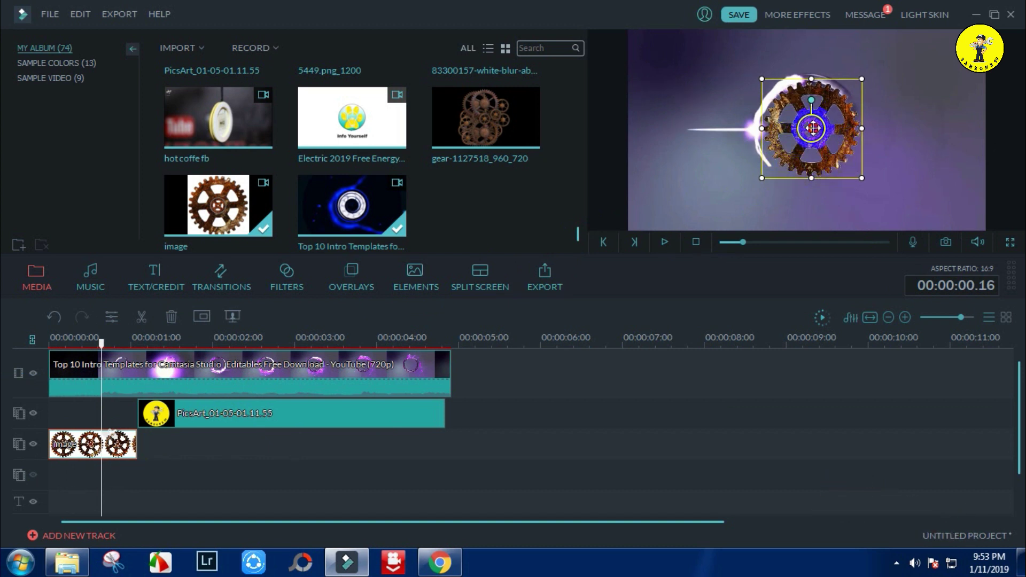
drag(826, 136, 809, 128)
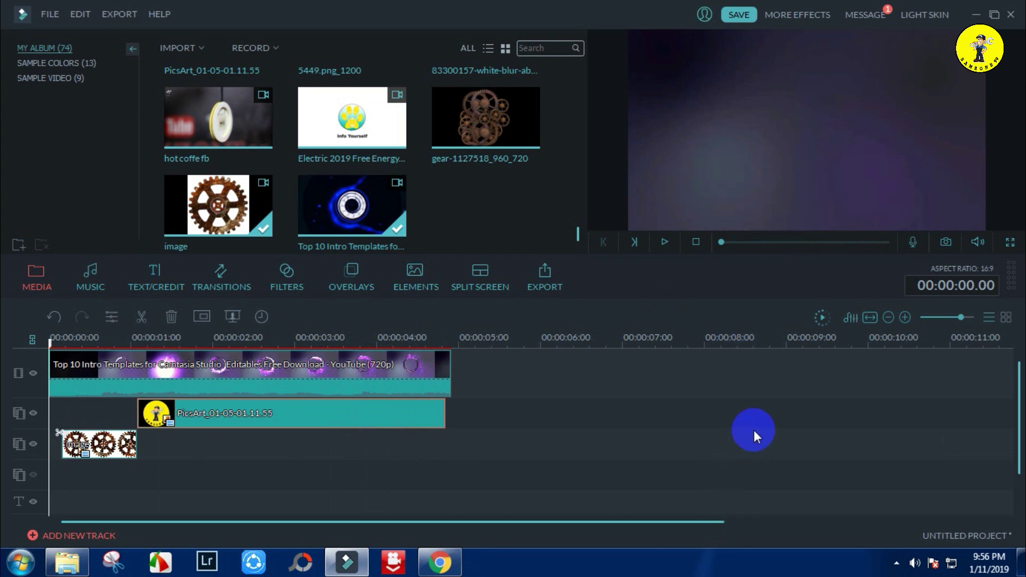
Play the intro with the gear and yellow logo, then replay it from the start and stop near 2 seconds.
key(space)
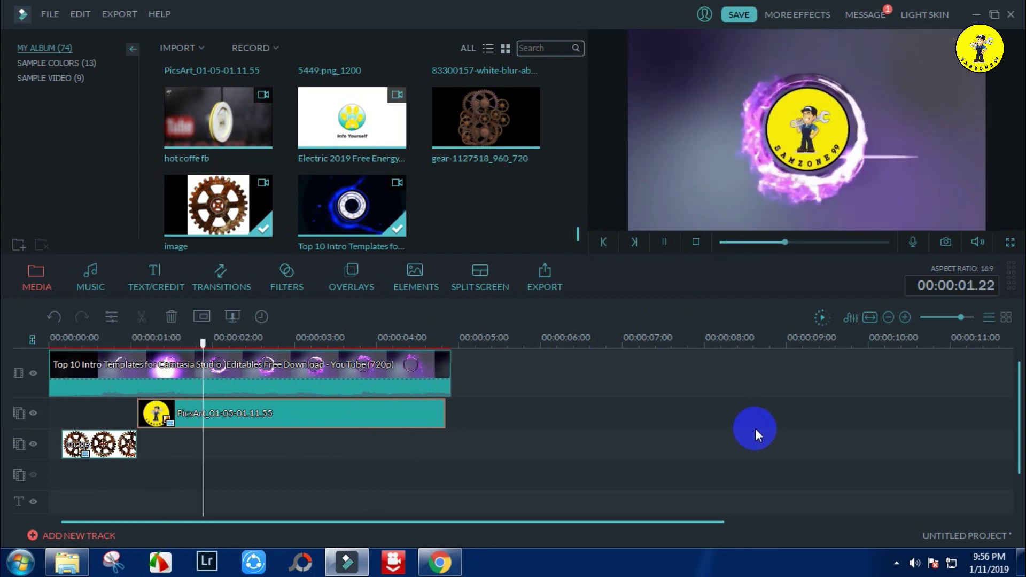
click(671, 355)
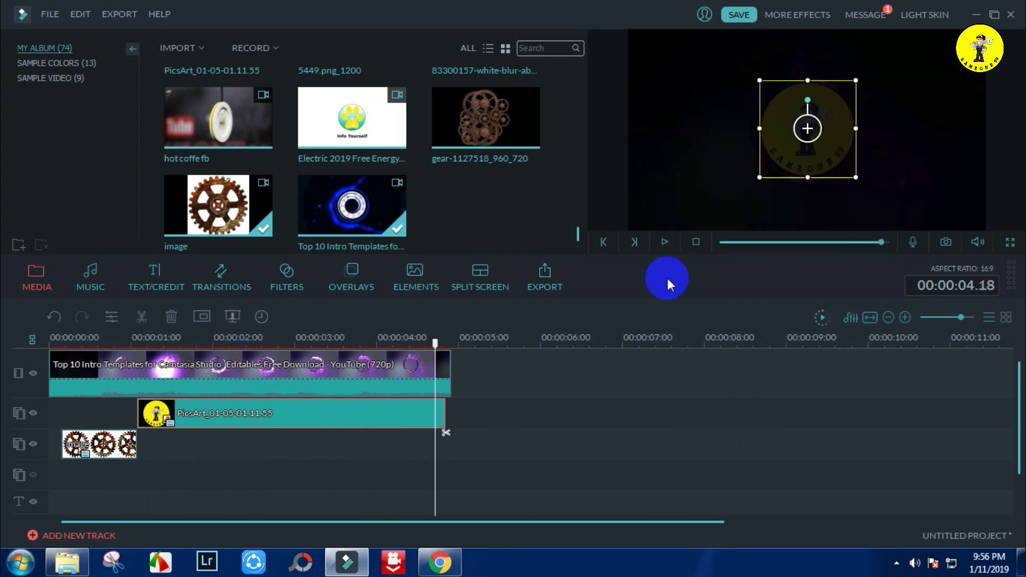
mouse_move(434, 345)
mouse_down()
mouse_move(349, 366)
mouse_move(367, 375)
mouse_move(347, 337)
mouse_up()
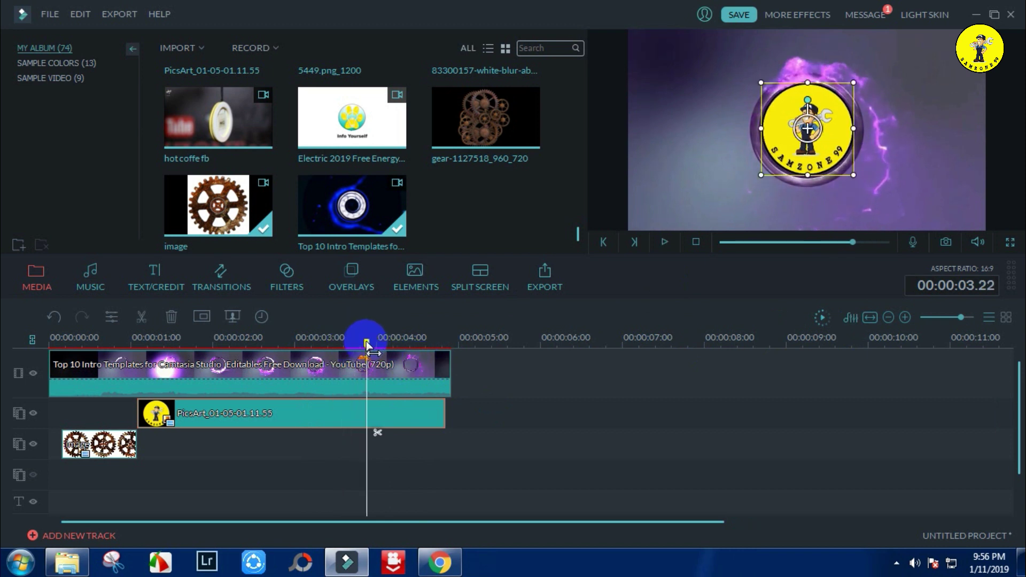
key(Home)
key(space)
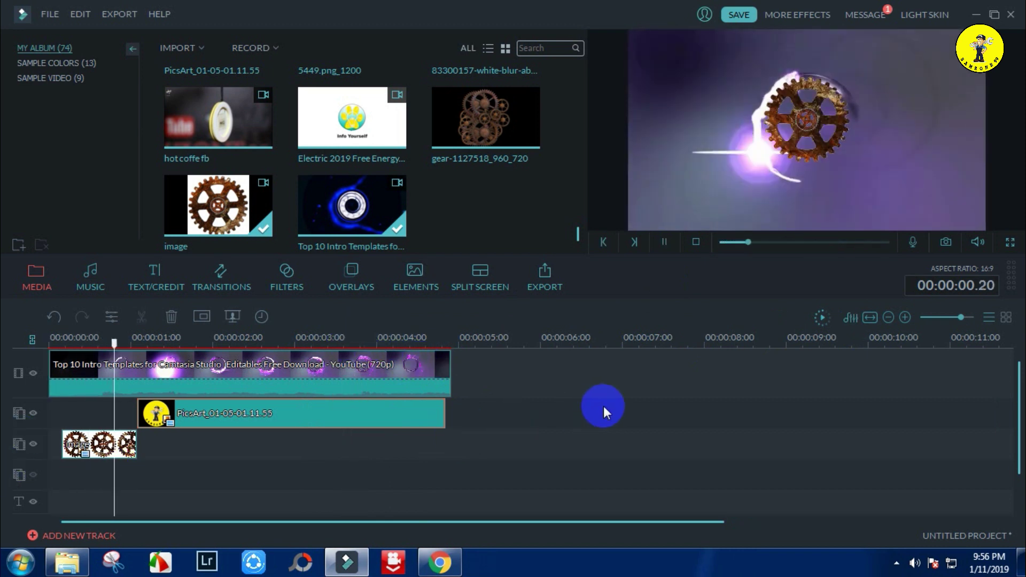
click(605, 406)
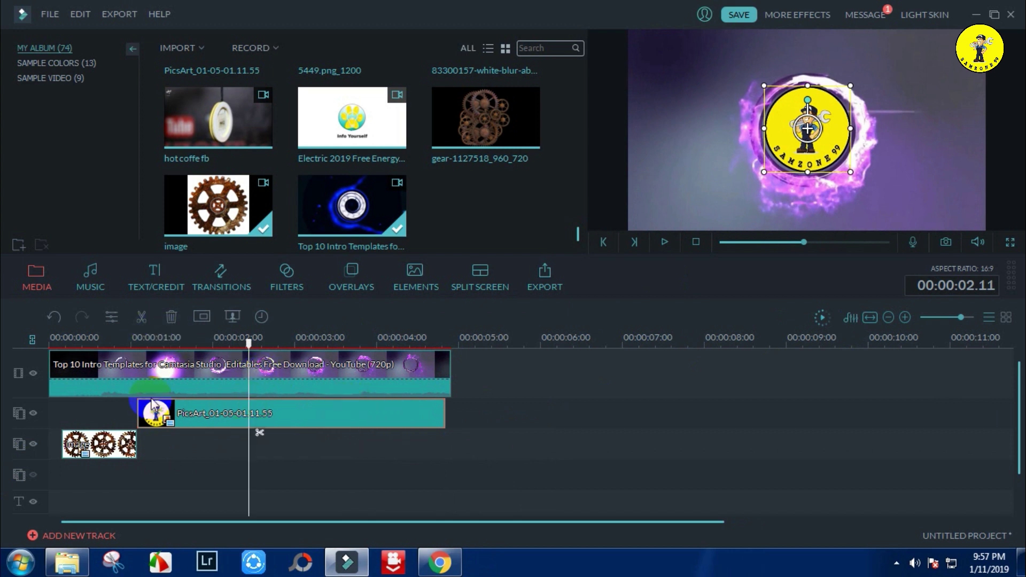
Add the Title 2 template from the Favourite titles to the timeline at the playhead.
click(160, 290)
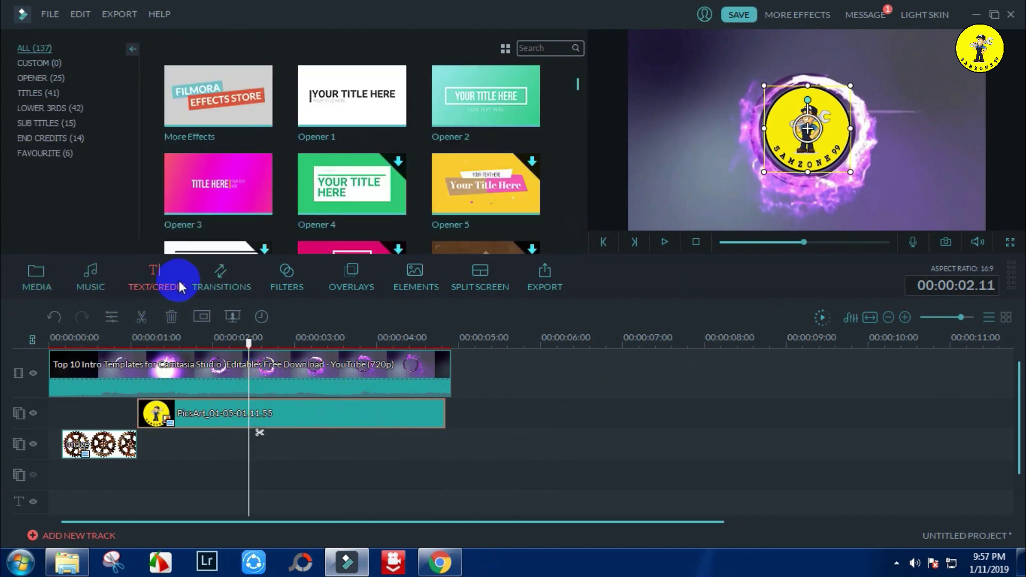
click(59, 155)
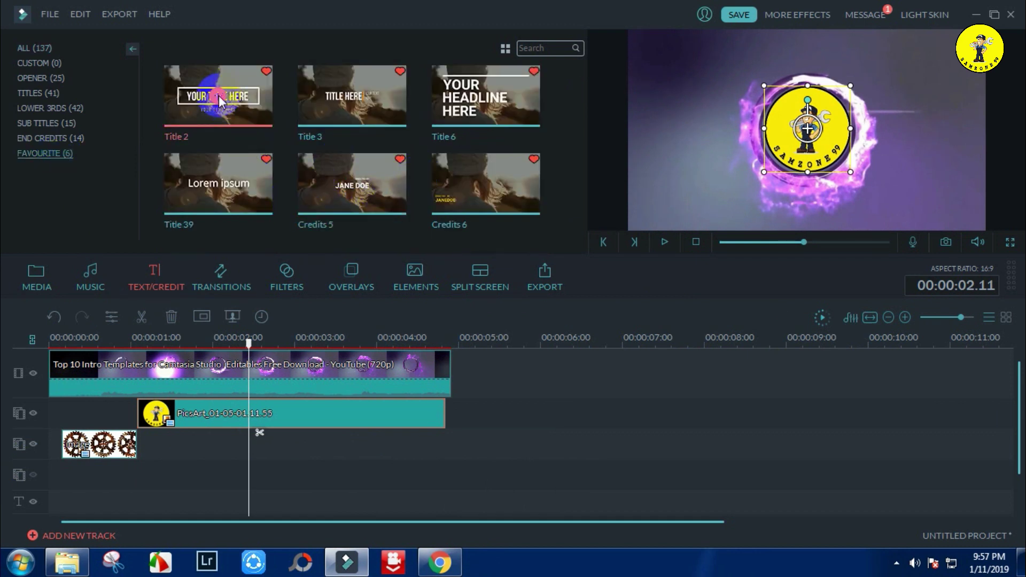
double_click(219, 95)
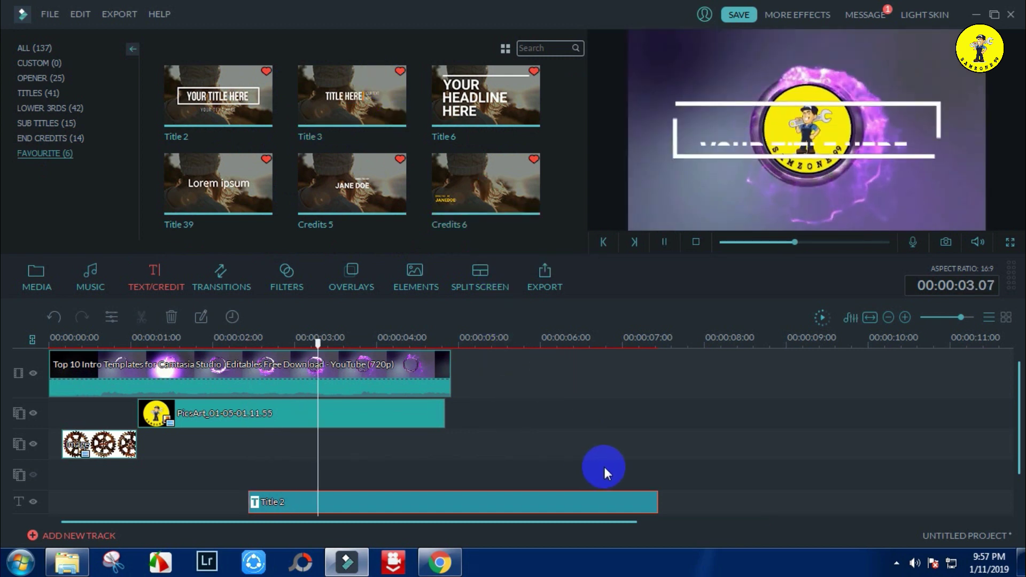
Preview the intro with Title 2, then open the Title 2 clip in the title editor.
key(space)
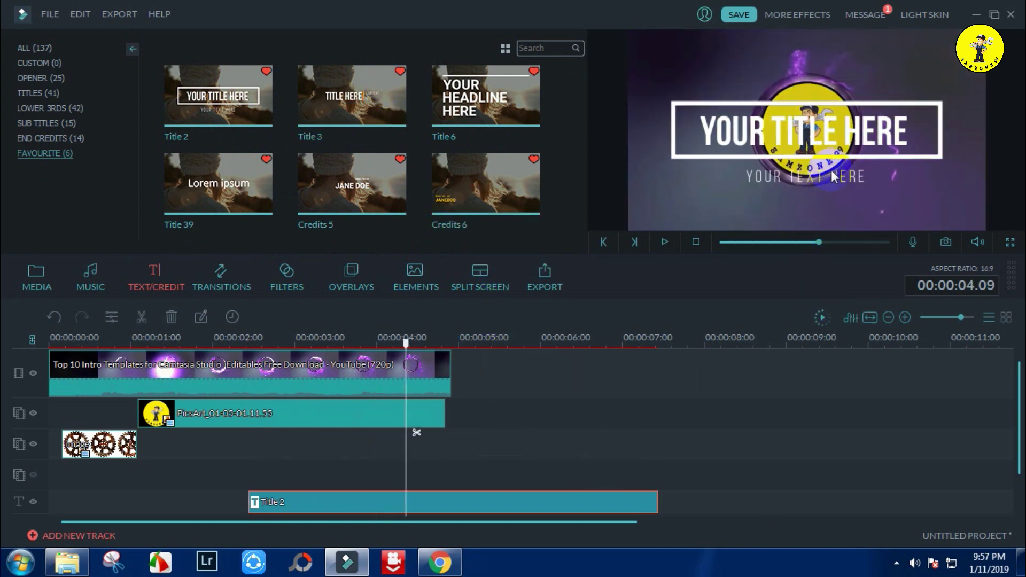
click(513, 502)
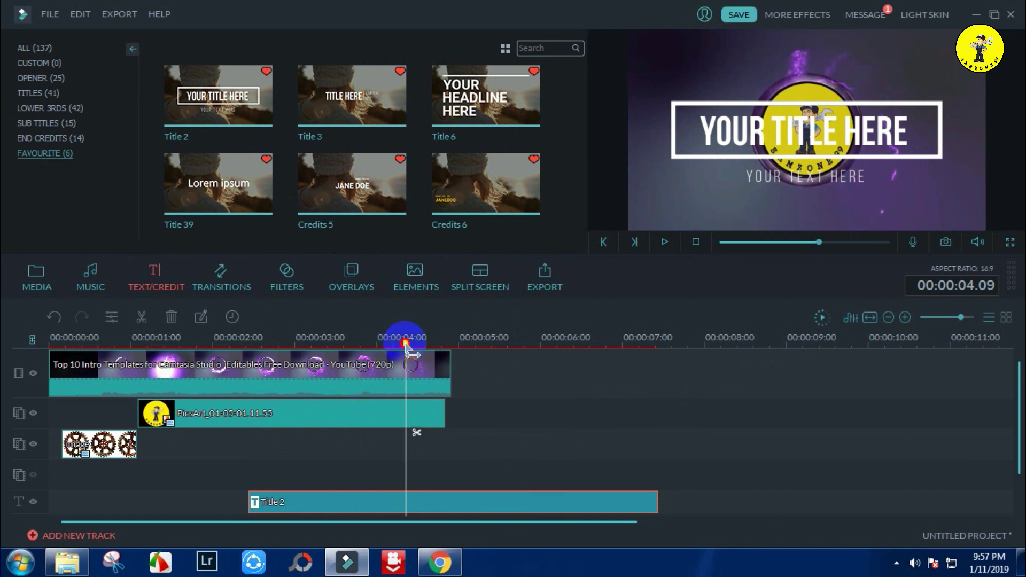
drag(404, 346, 252, 344)
double_click(320, 500)
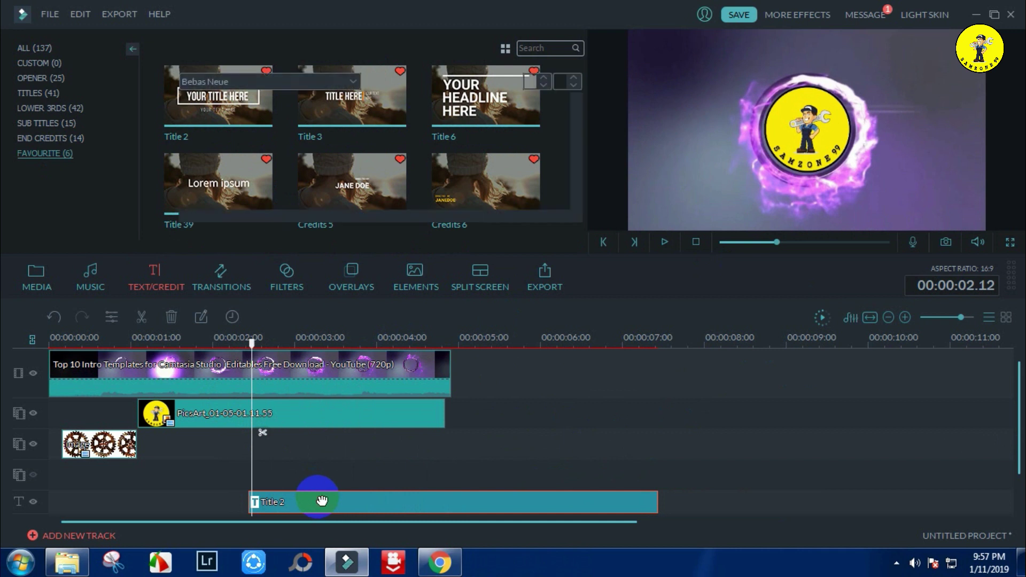
Delete the subtitle line and change the main title text to 'SAMZONE99'.
click(857, 176)
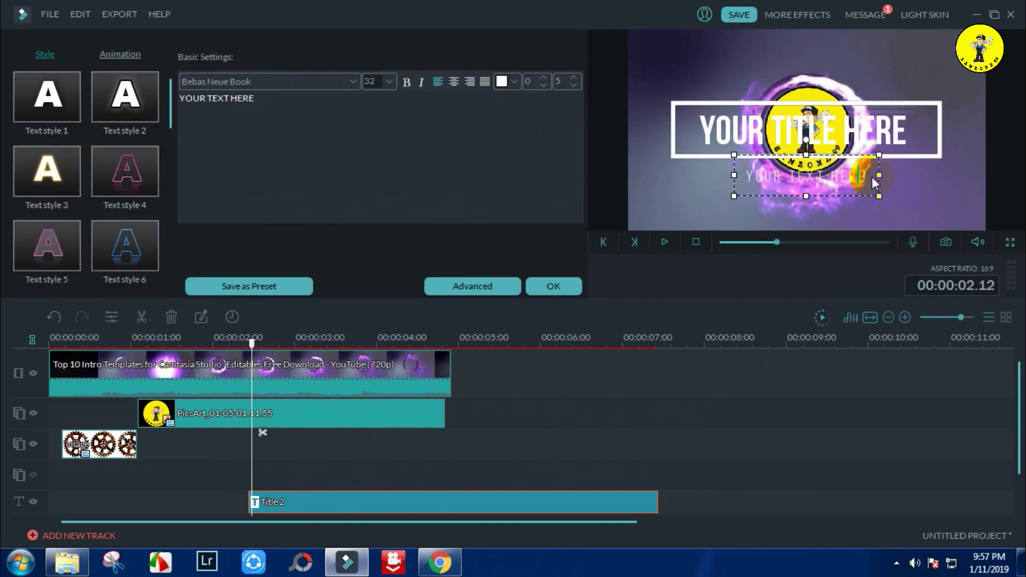
key(BackSpace)
key(BackSpace)
key(BackSpace)
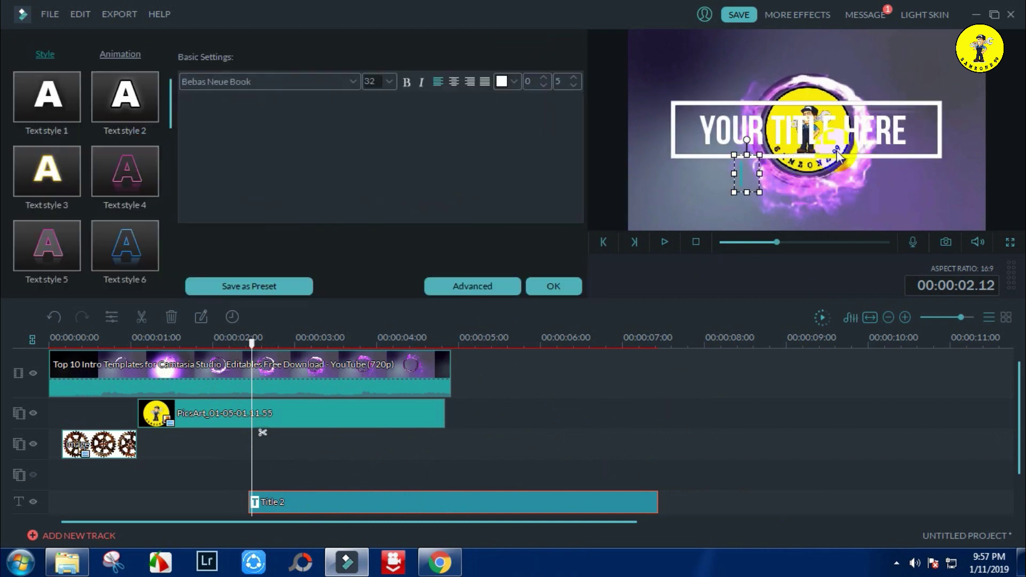
drag(913, 131, 669, 128)
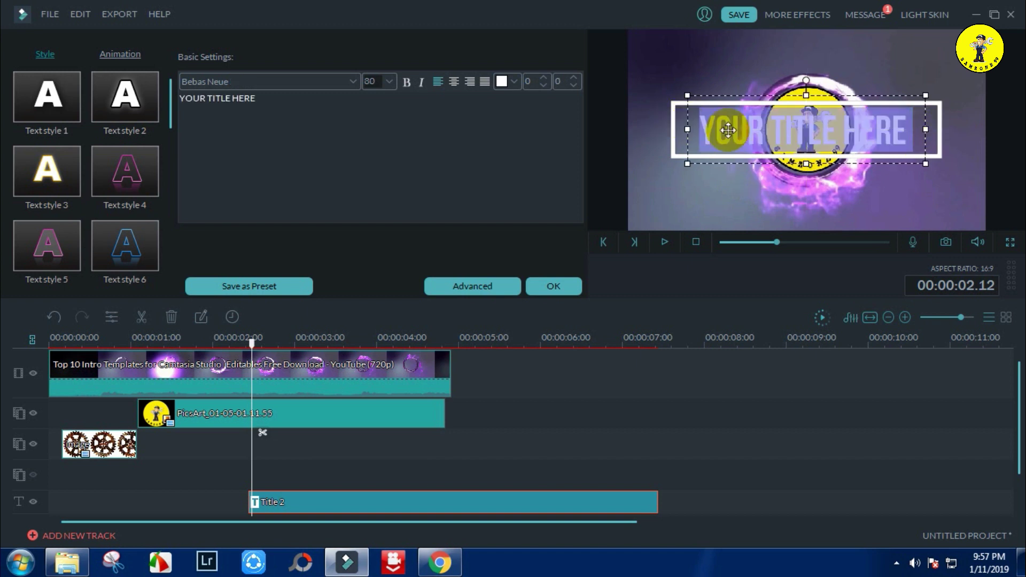
text(SAMZI)
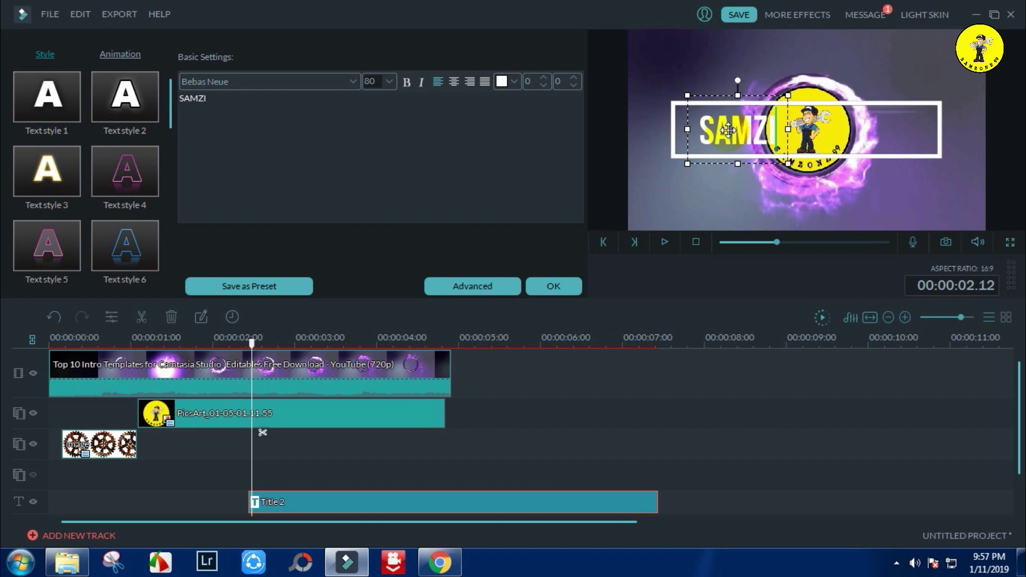
key(BackSpace)
text(O)
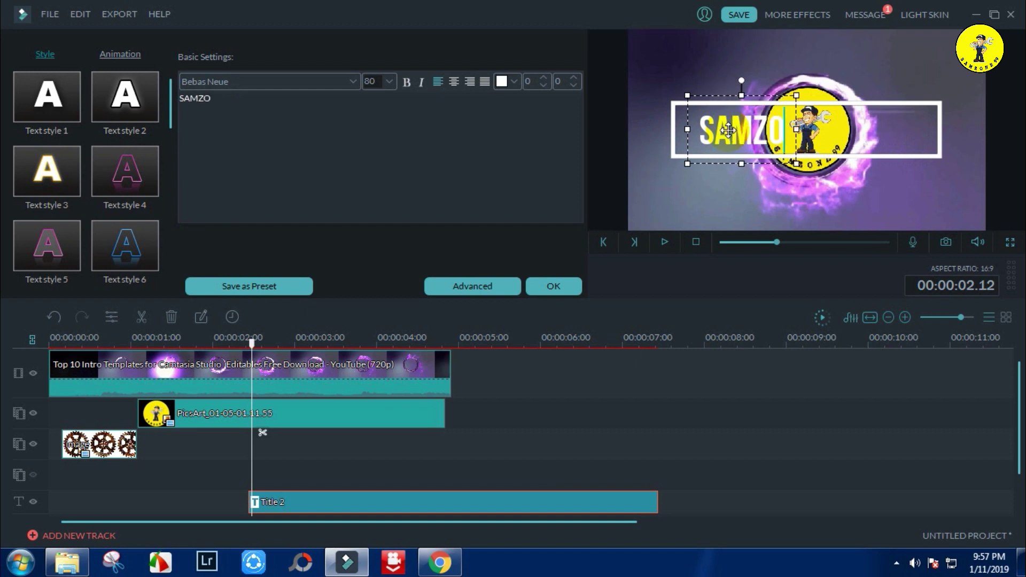
text(NE)
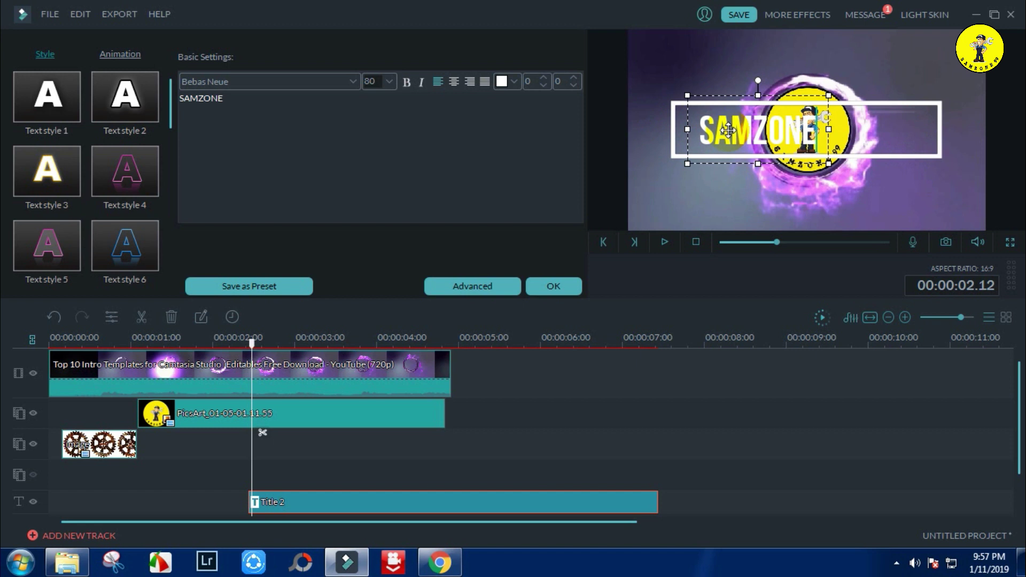
text(99)
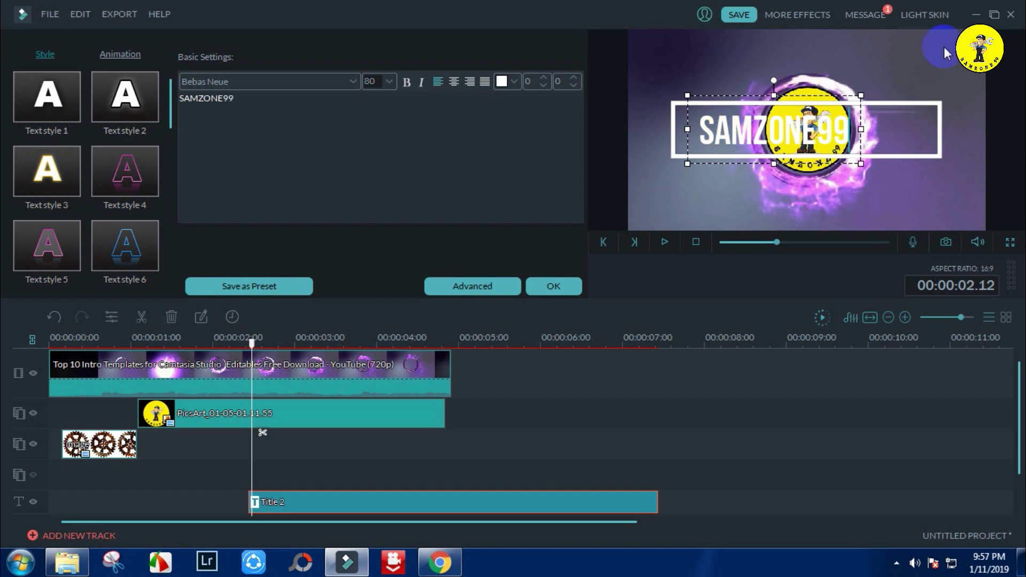
Resize and move the SAMZONE99 title under the logo, and move the white rectangle to frame it.
drag(860, 128, 944, 153)
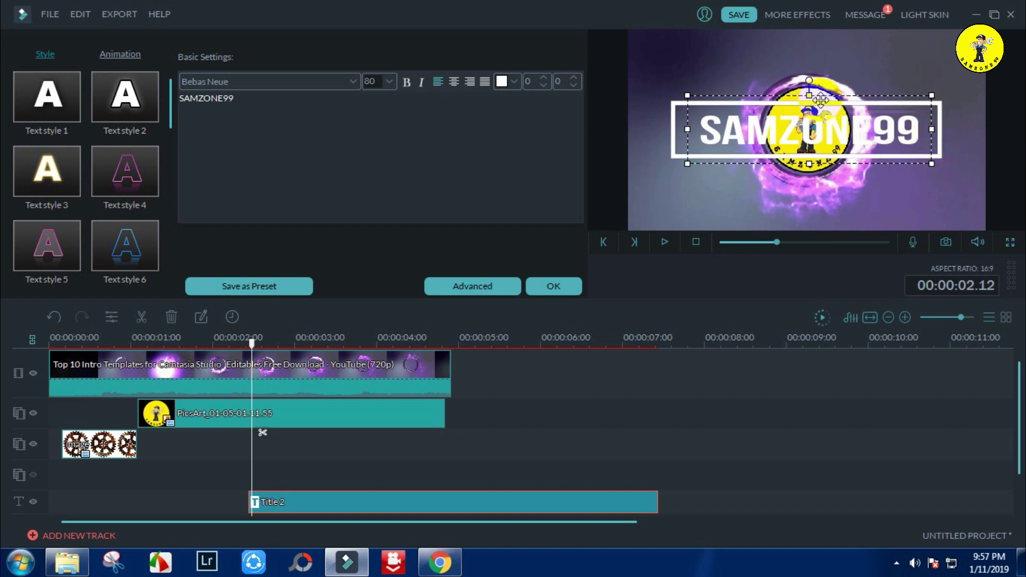
drag(814, 95, 820, 164)
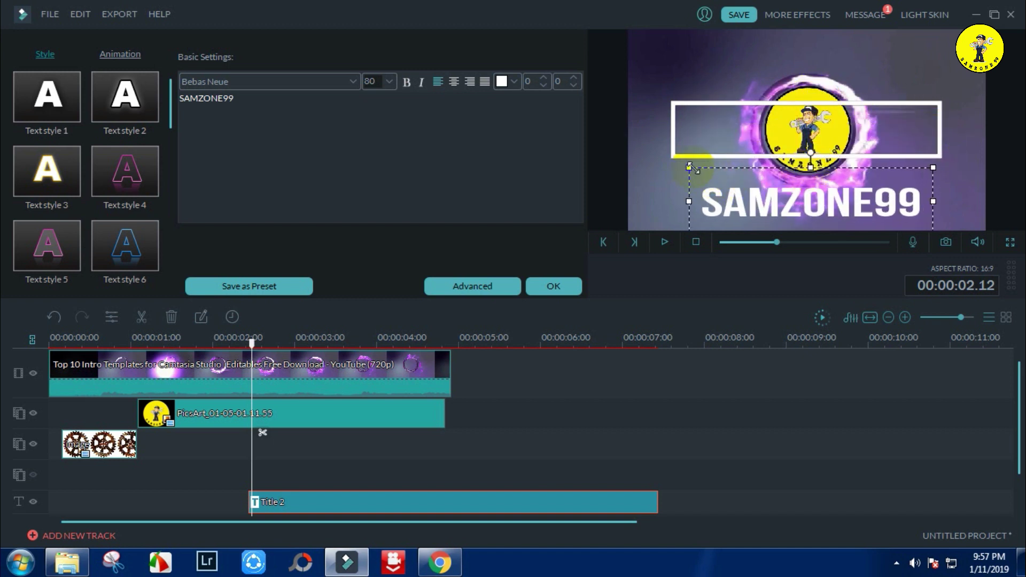
drag(689, 166, 785, 188)
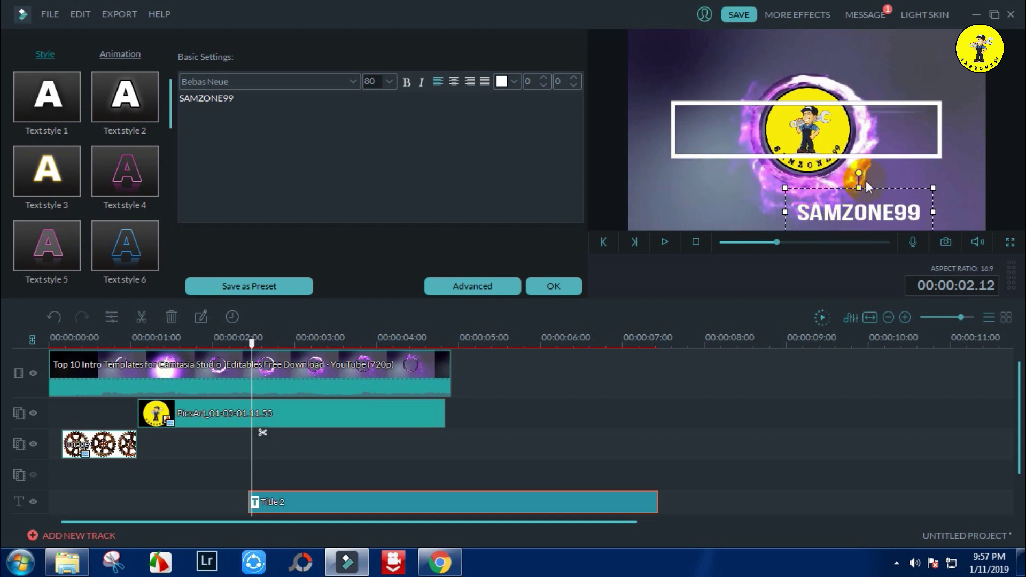
drag(862, 185, 815, 172)
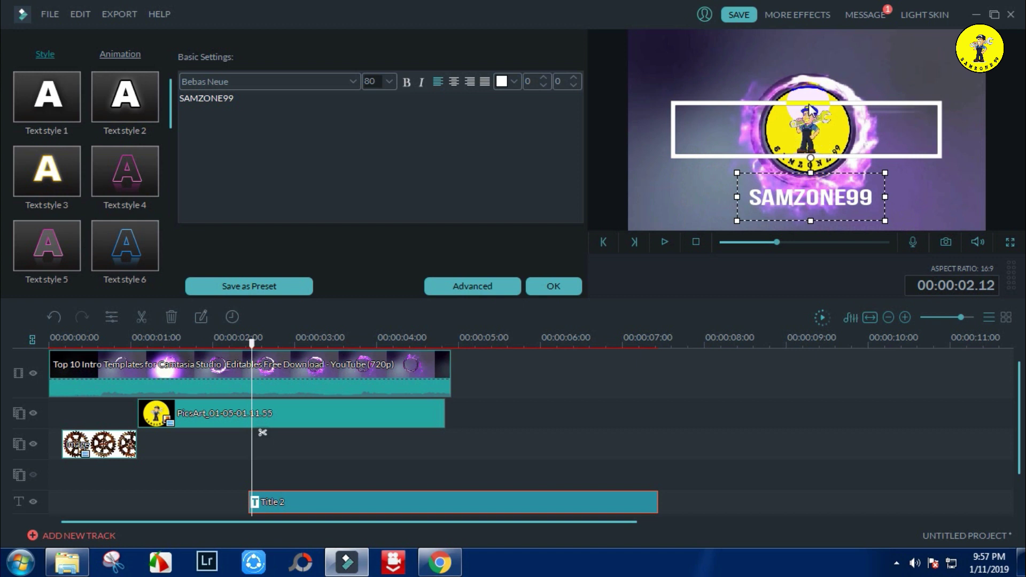
click(808, 110)
mouse_move(810, 92)
mouse_down()
mouse_move(819, 158)
mouse_move(810, 158)
mouse_up()
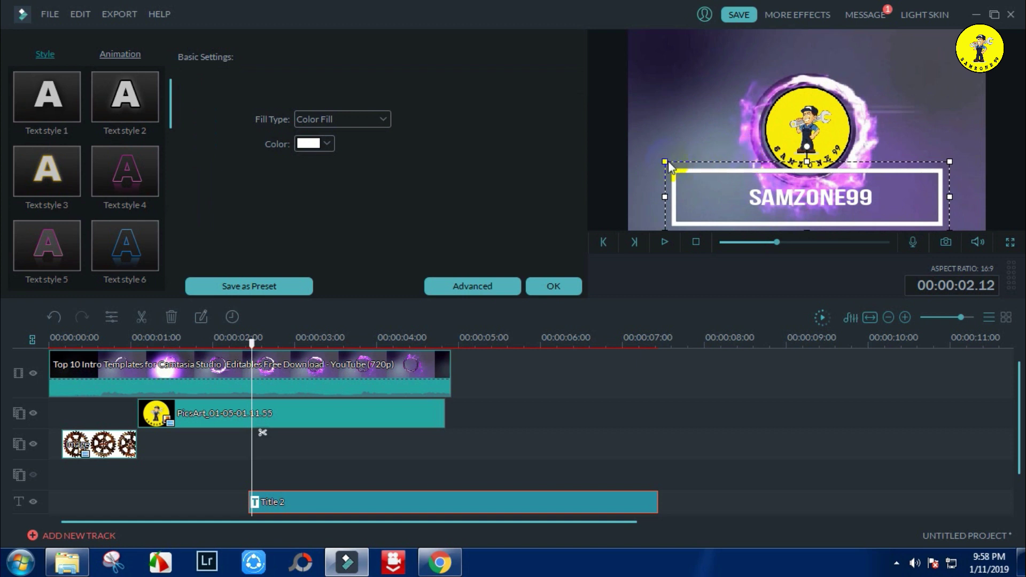
Tighten the white box around SAMZONE99 from the left and right, centre it, and finish editing.
drag(664, 160, 752, 180)
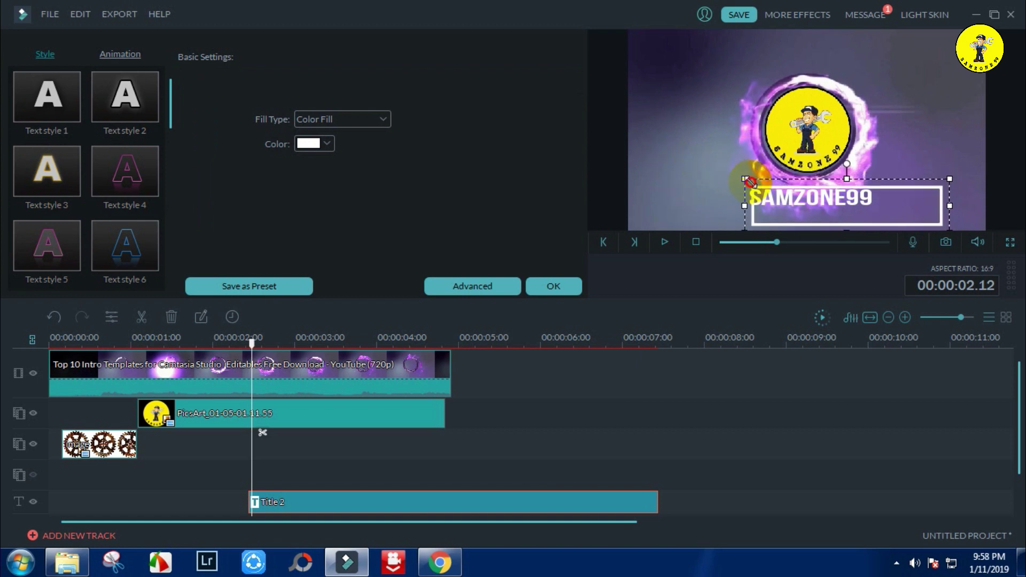
drag(874, 180, 835, 170)
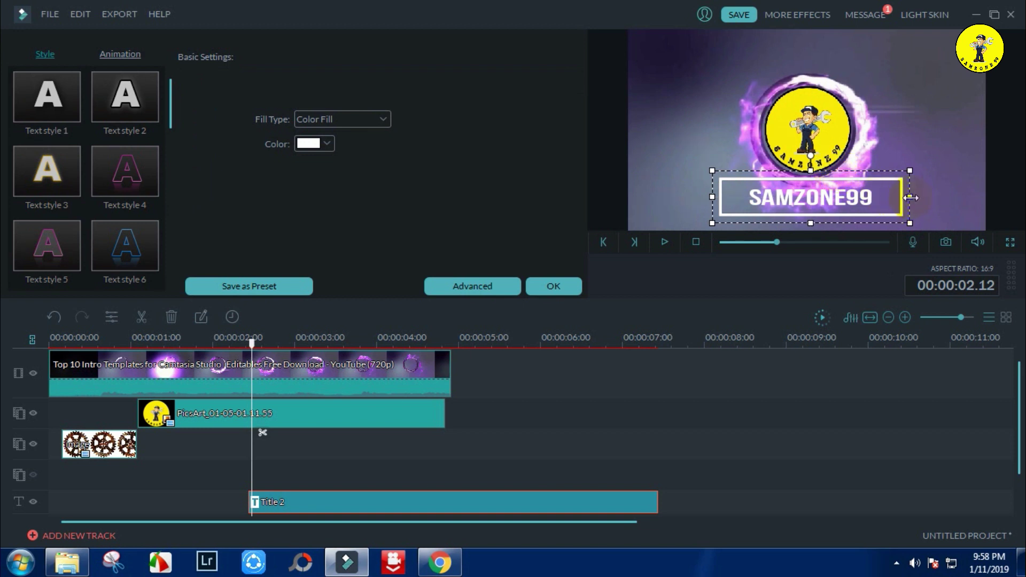
drag(910, 197, 888, 197)
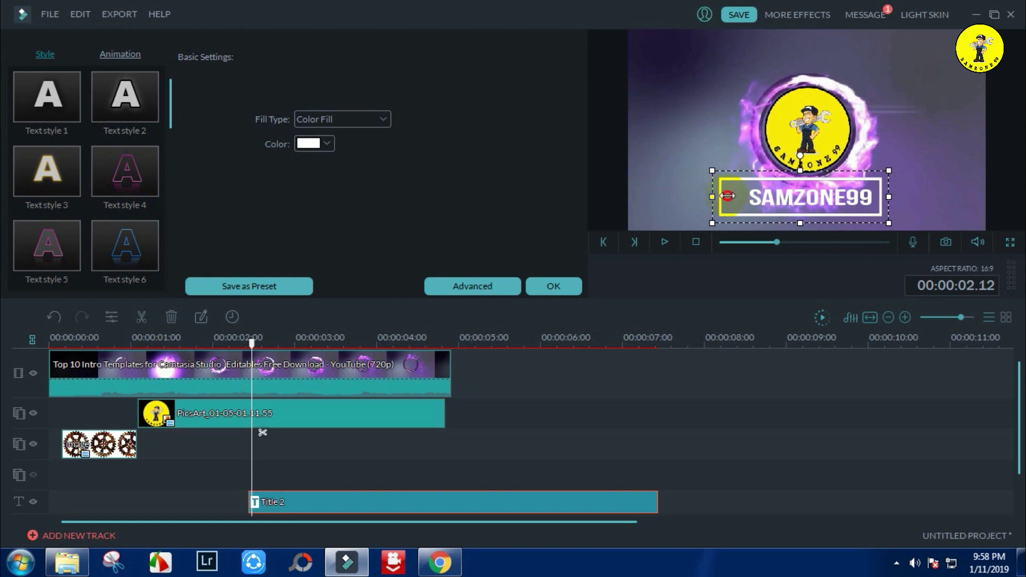
key(space)
scroll(1010, 400, down, 1)
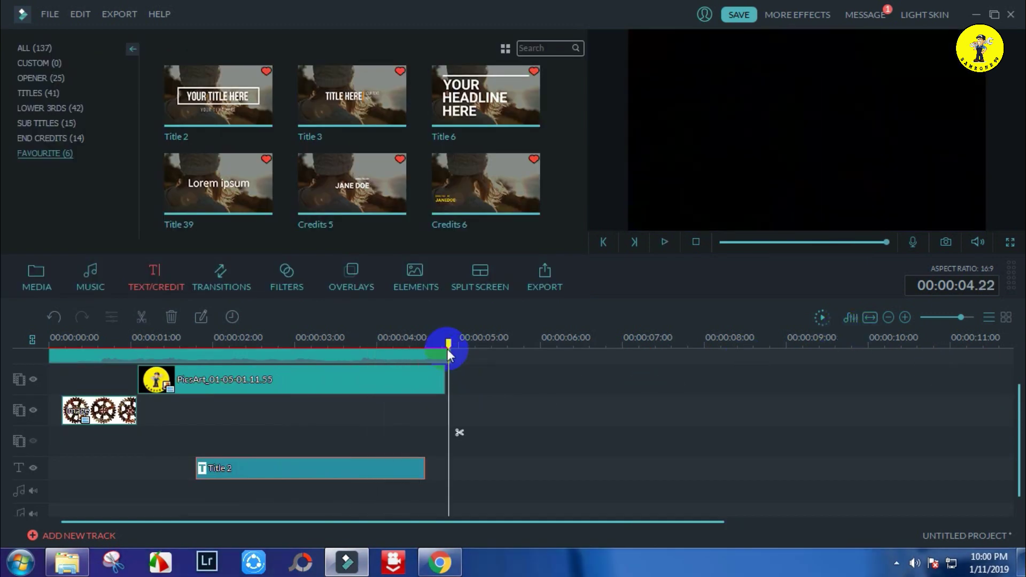
Play the intro to check the boxed SAMZONE99 title, then select all timeline clips.
drag(448, 343, 216, 343)
scroll(379, 397, up, 1)
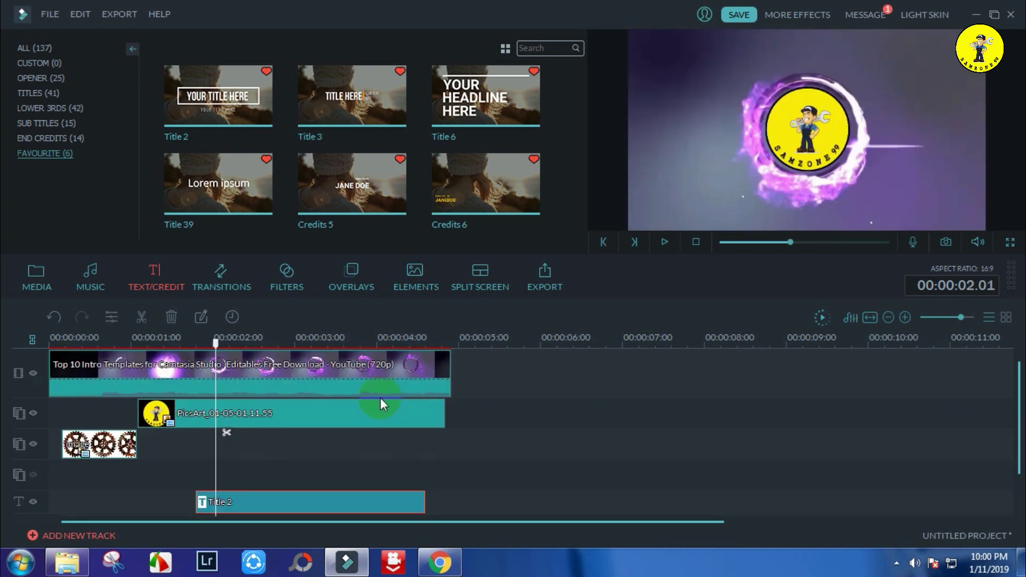
click(980, 241)
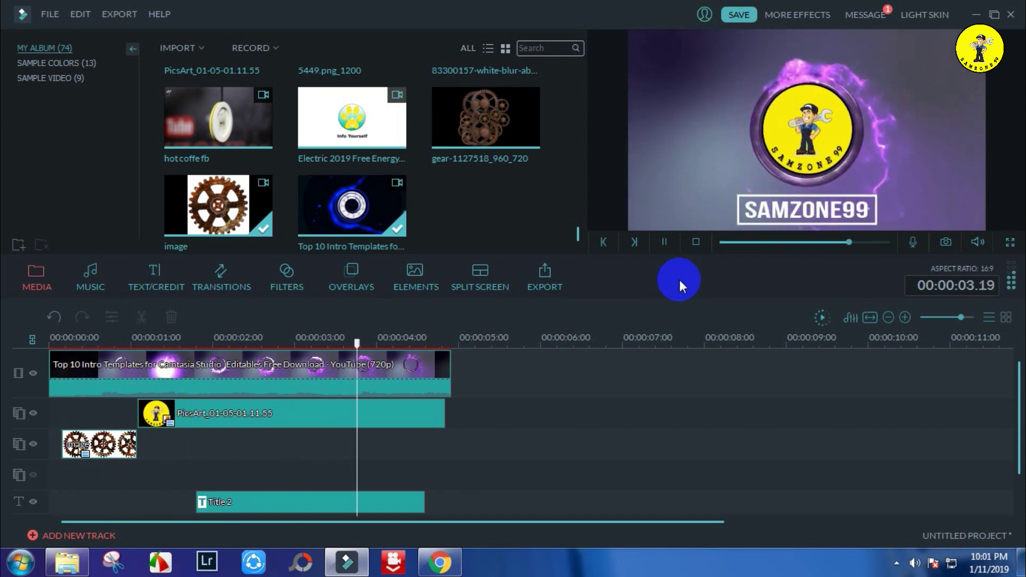
key(space)
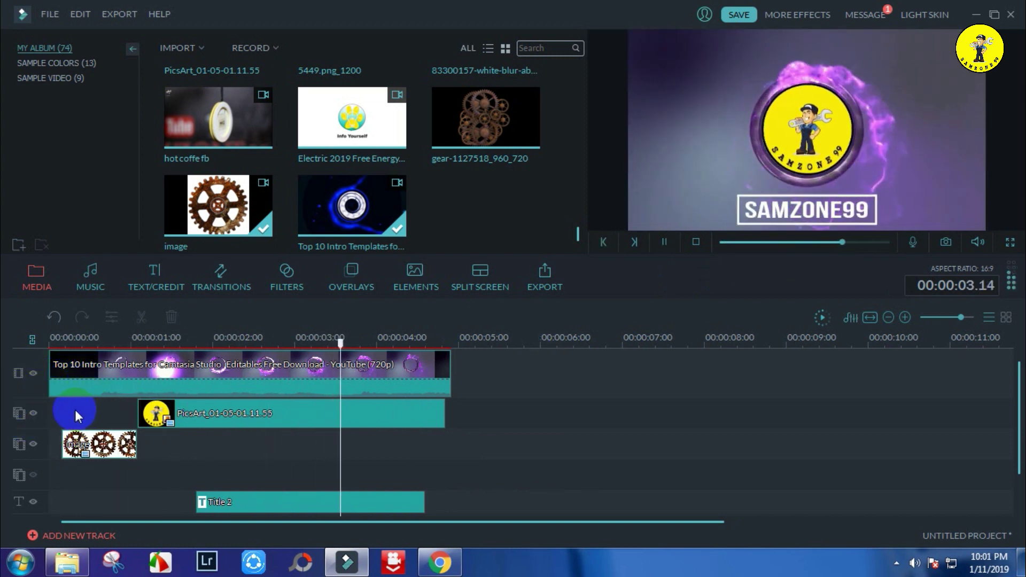
key(space)
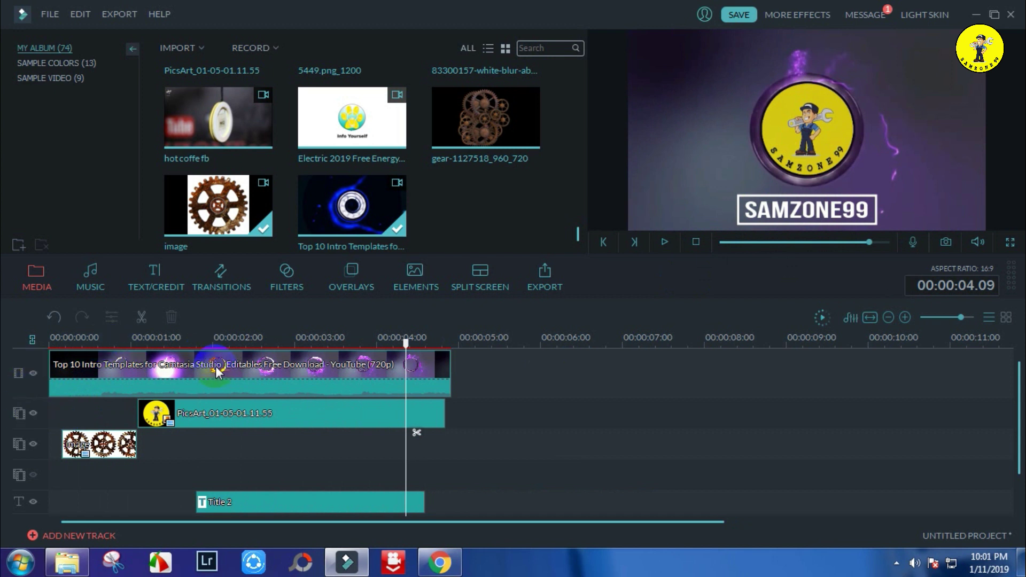
key(ctrl+a)
key(Home)
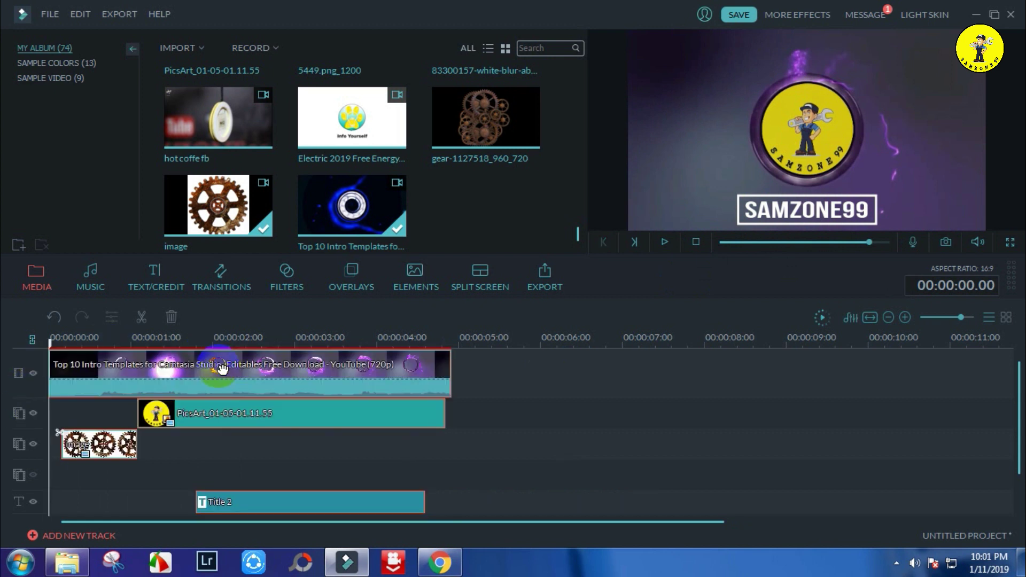
Detach the template video's original audio and delete it.
click(222, 367)
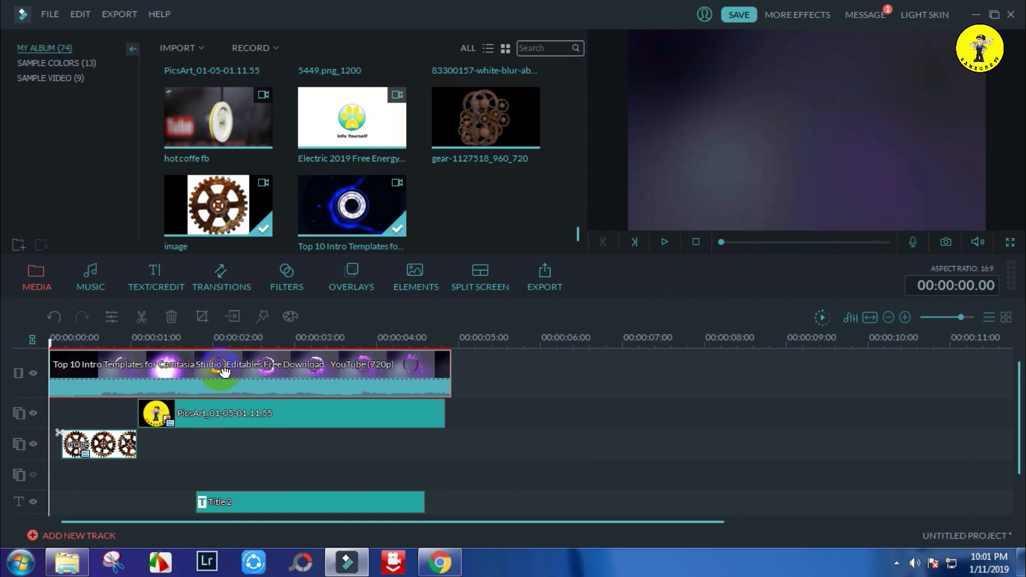
key(ctrl+alt+d)
click(208, 469)
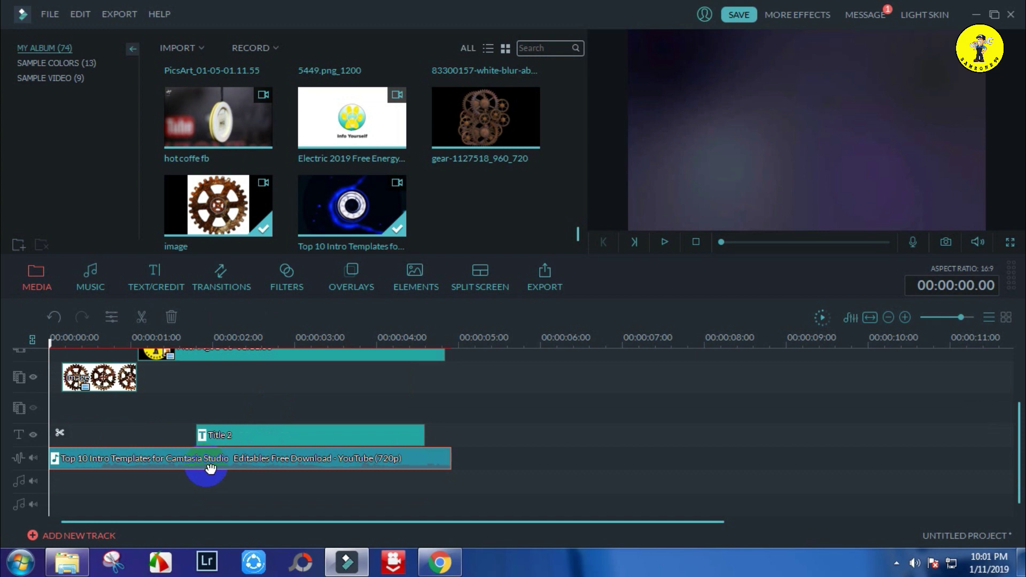
key(Delete)
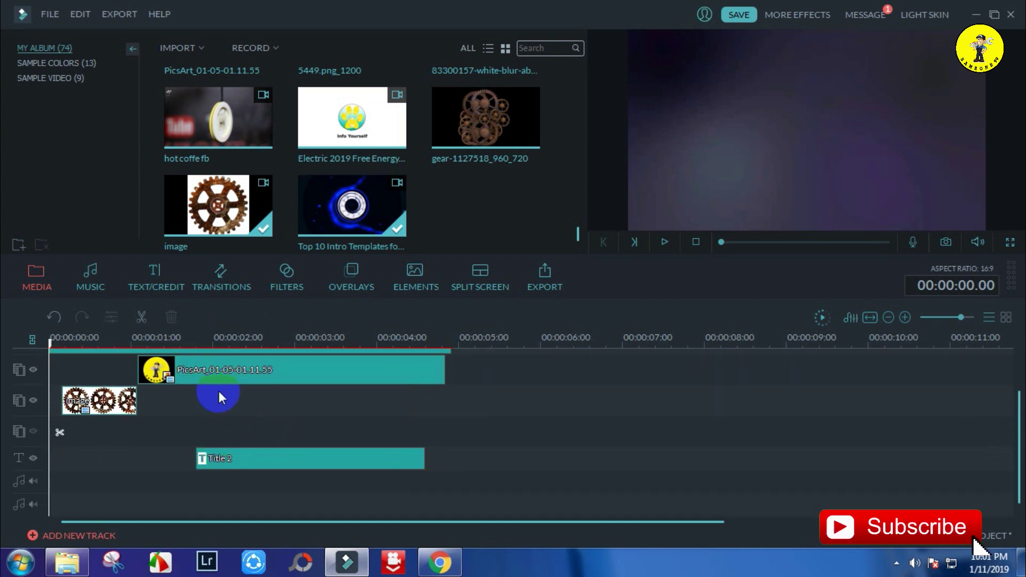
Scroll the media library and select the 'High [NCS Release]' music track.
scroll(219, 398, up, 2)
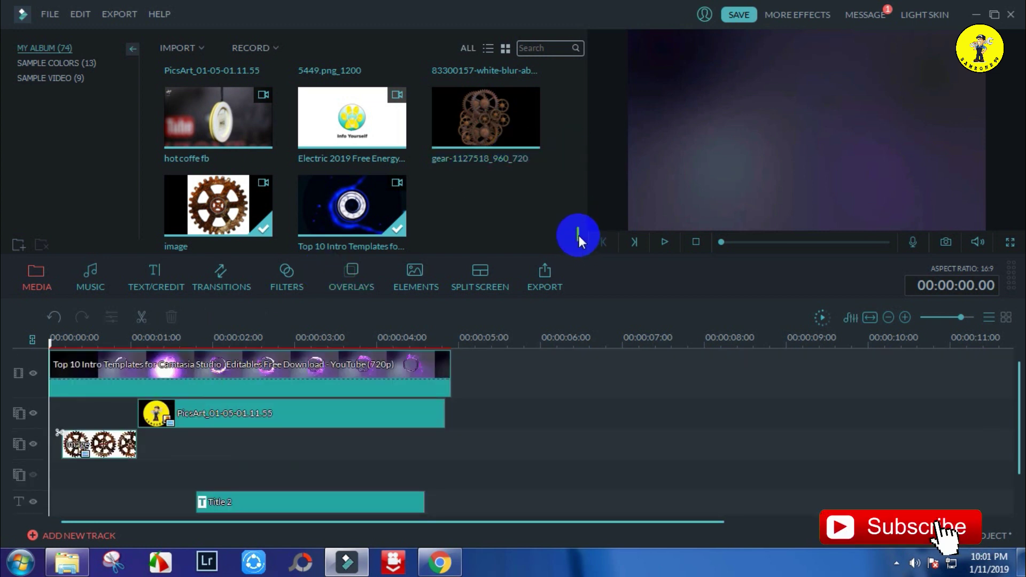
drag(578, 238, 555, 149)
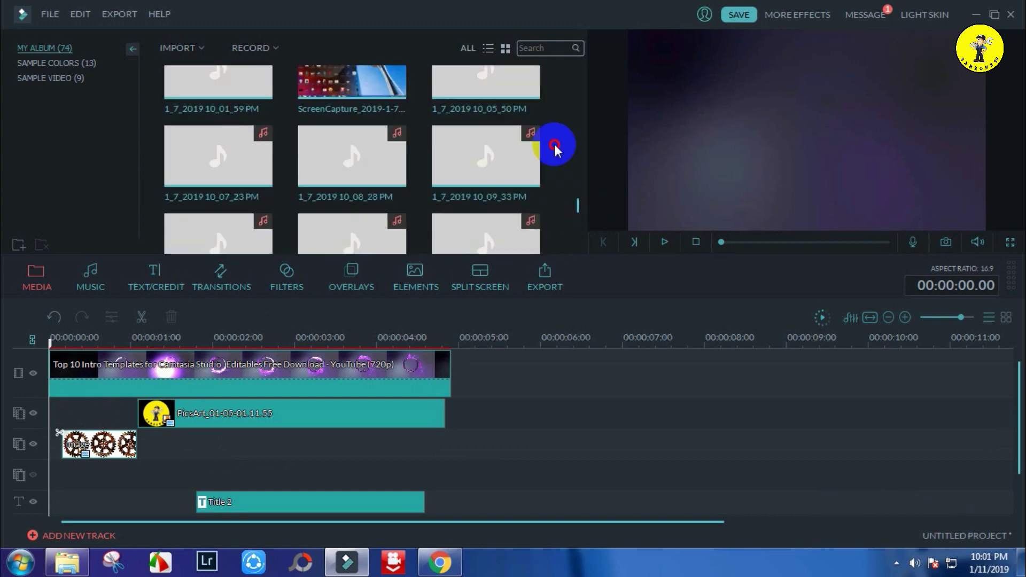
scroll(551, 78, up, 5)
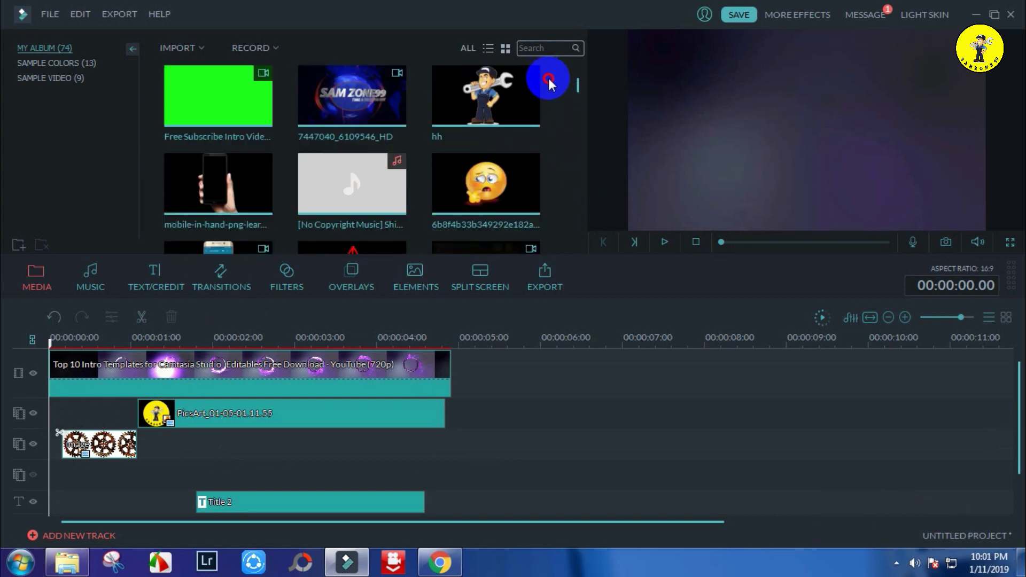
drag(549, 80, 570, 112)
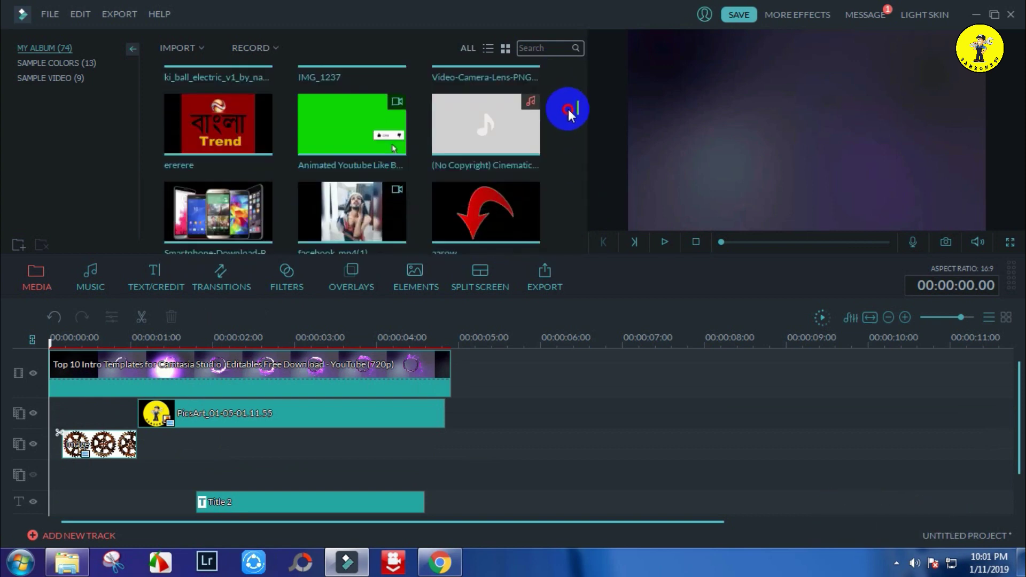
drag(569, 113, 575, 116)
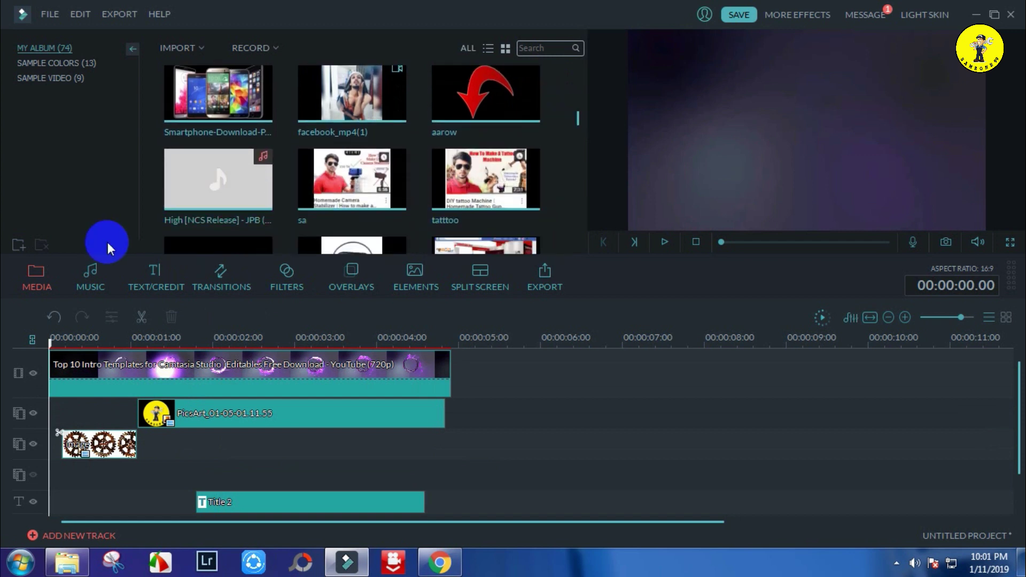
click(211, 183)
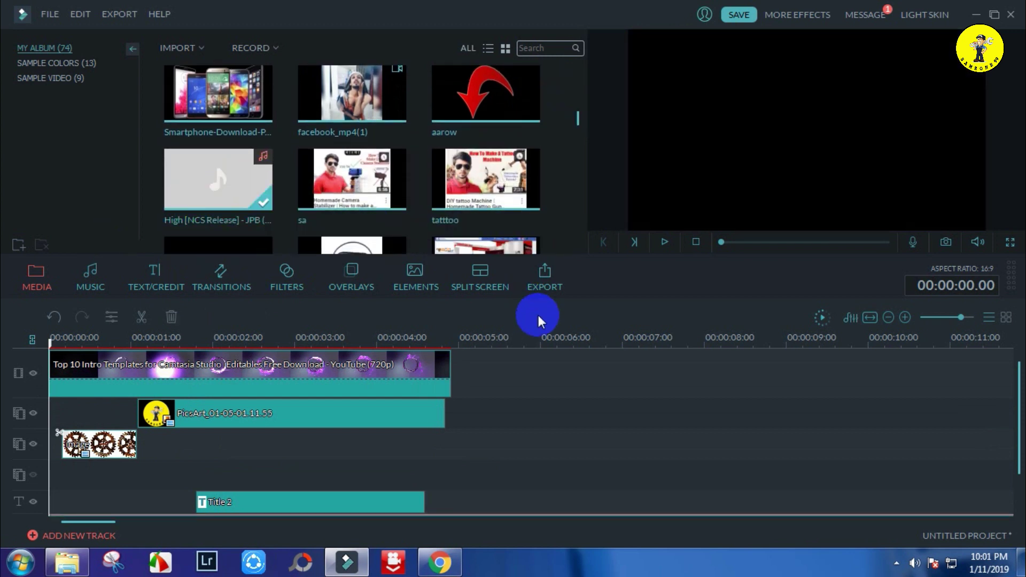
scroll(541, 320, down, 2)
Split the High [NCS Release] music at 00:00:04.21, where the intro video clips end.
key(space)
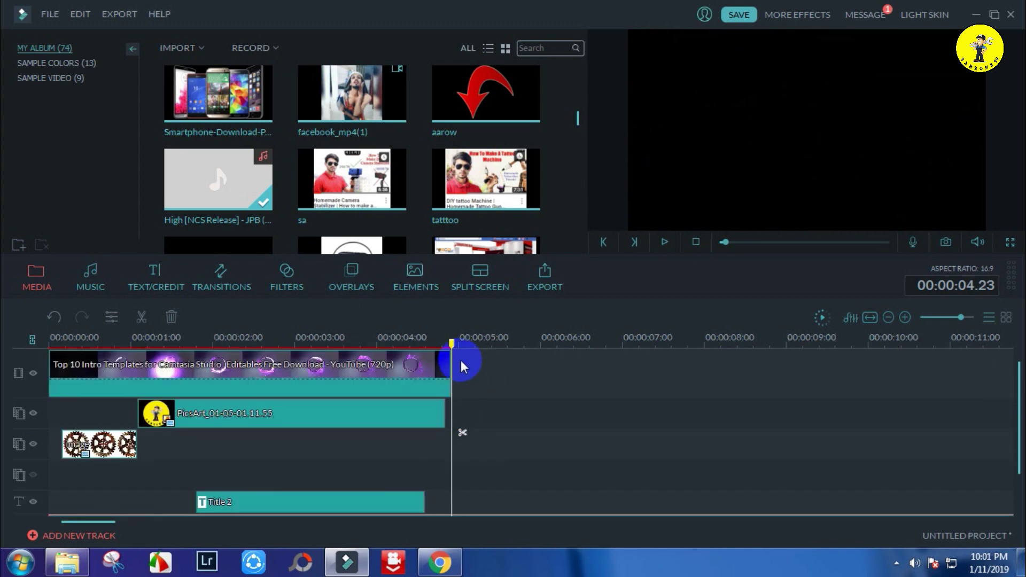
drag(451, 344, 446, 343)
click(523, 482)
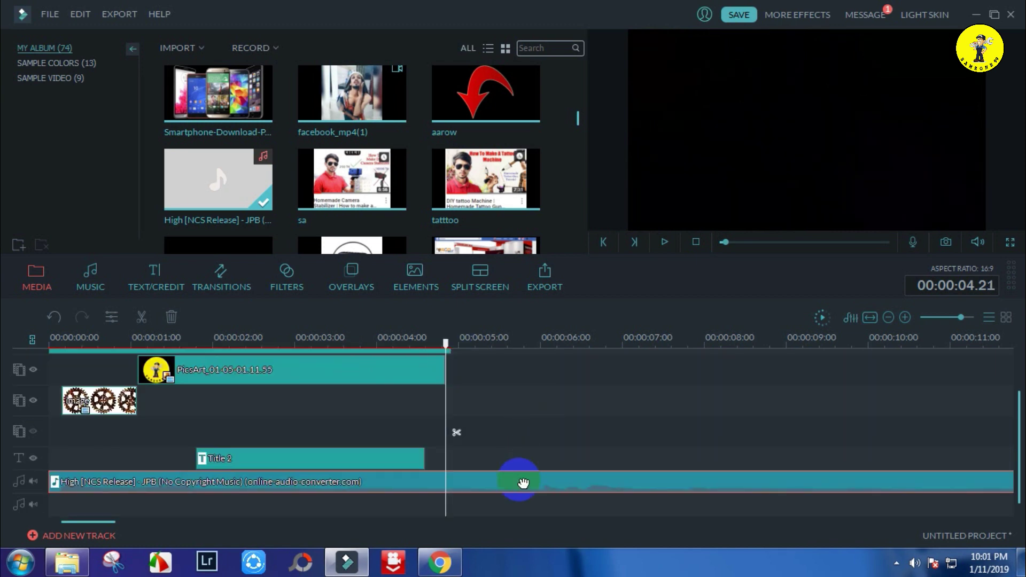
key(ctrl+b)
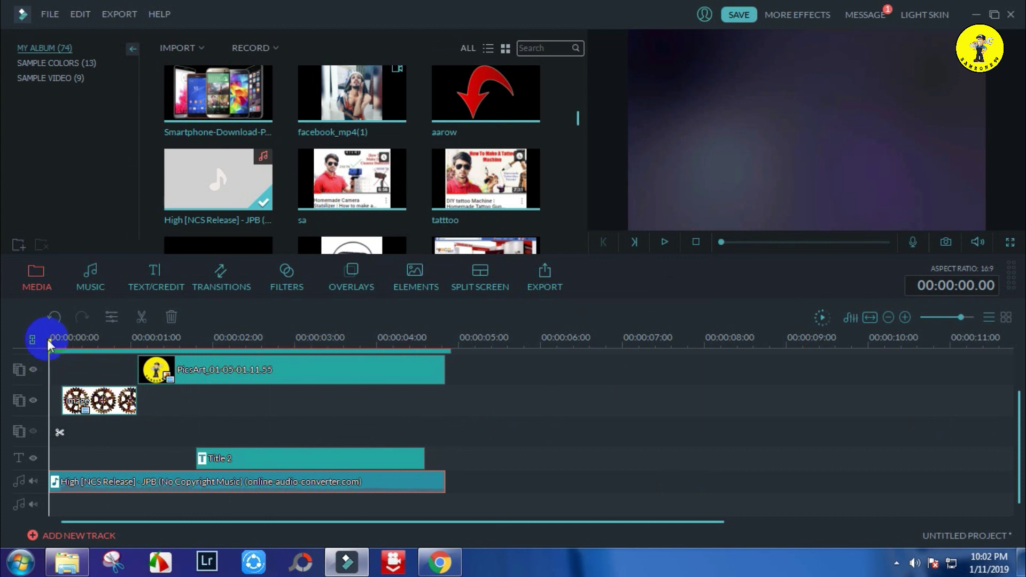
drag(48, 341, 342, 396)
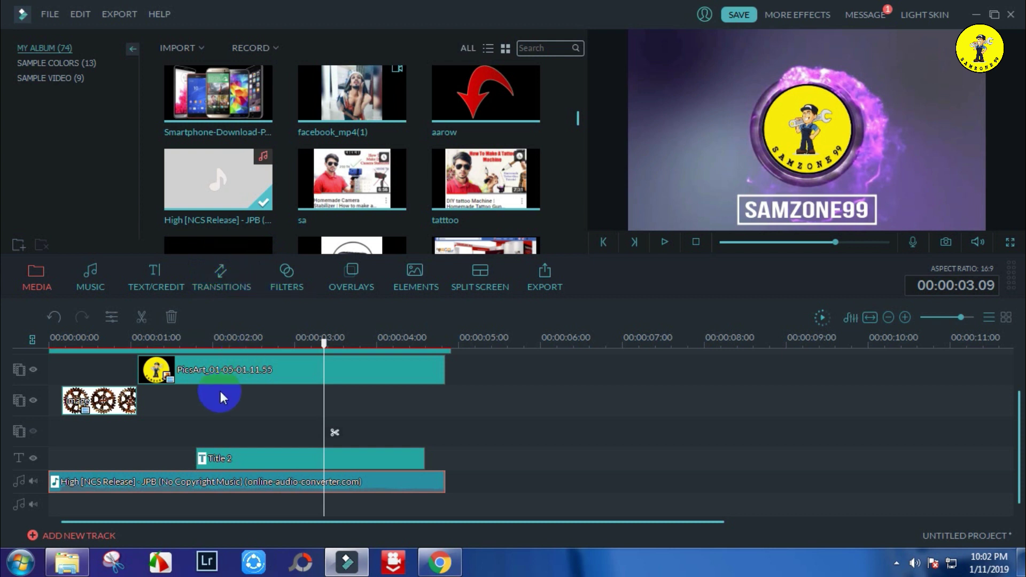
drag(325, 344, 67, 395)
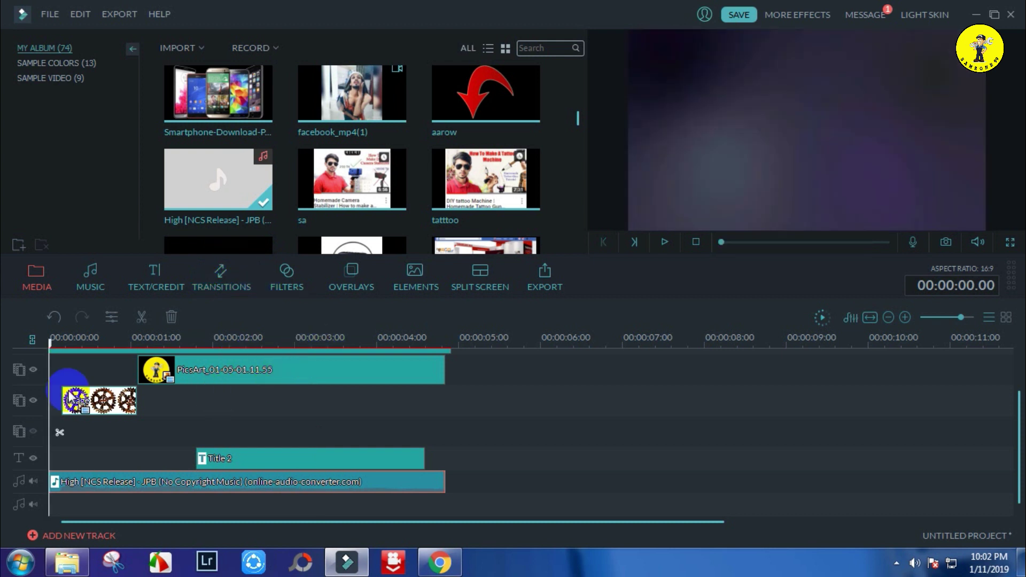